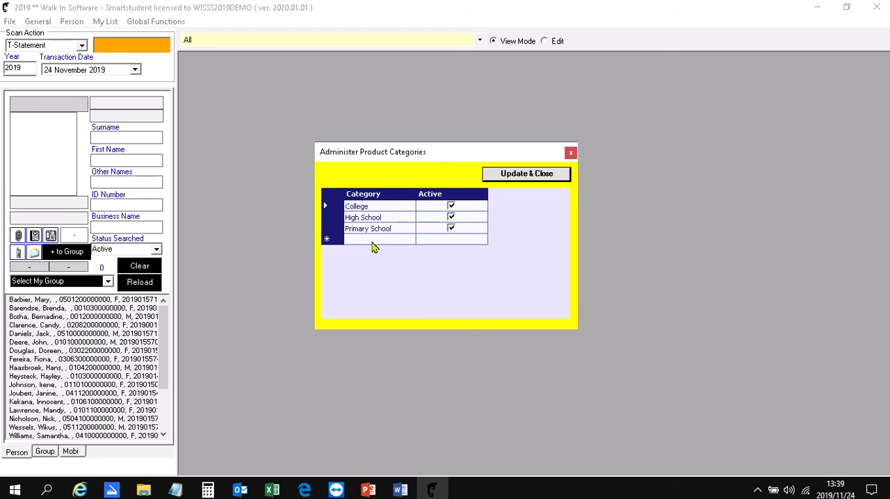
Start a blank row below the existing product categories, then update and close the category list.
left_click(367, 239)
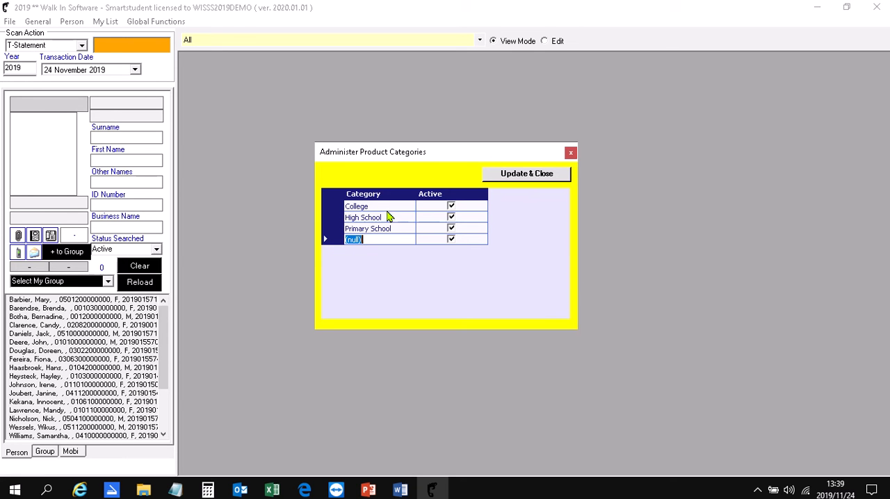
left_click(516, 175)
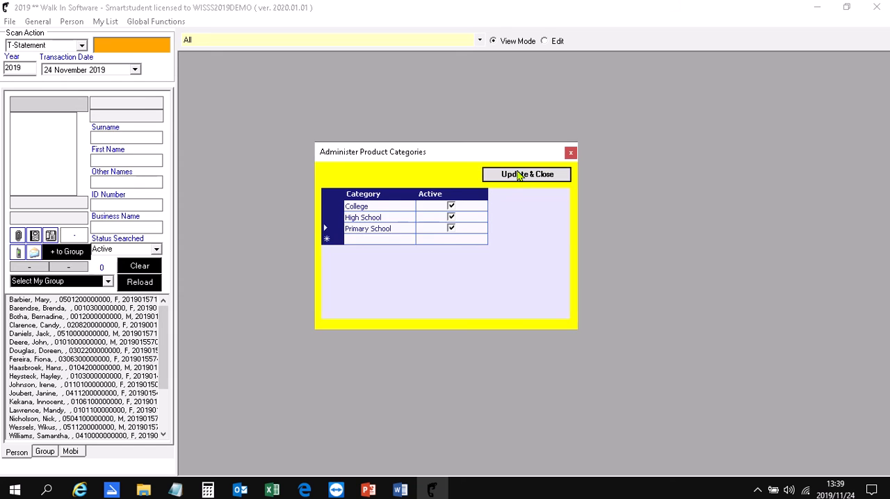
Examine the product sub-categories of the High School category, then update and close the list.
left_click(11, 23)
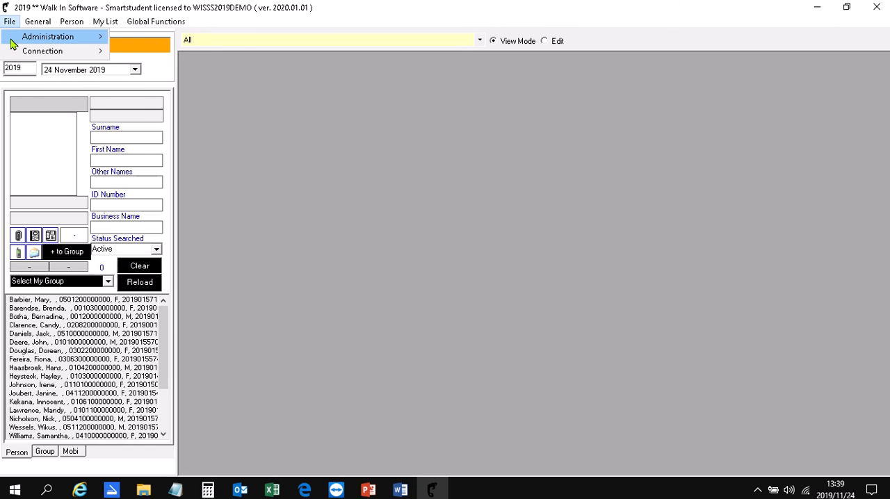
mouse_move(47, 36)
mouse_move(154, 36)
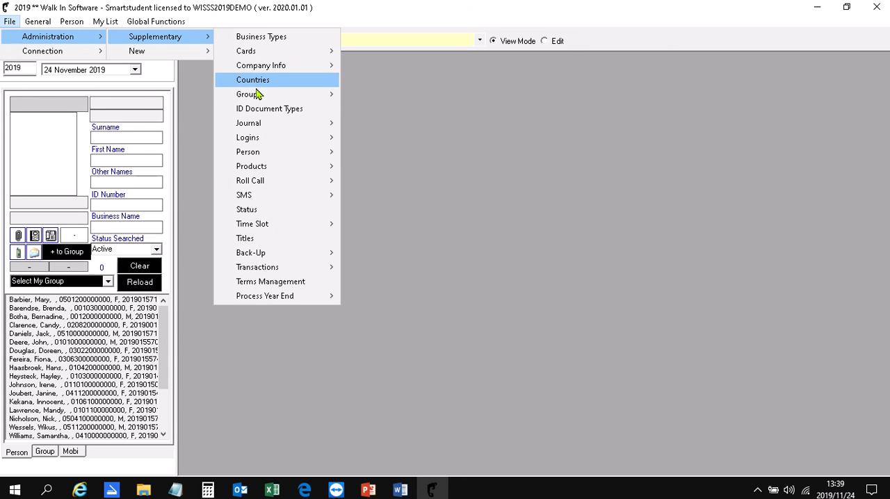
mouse_move(256, 97)
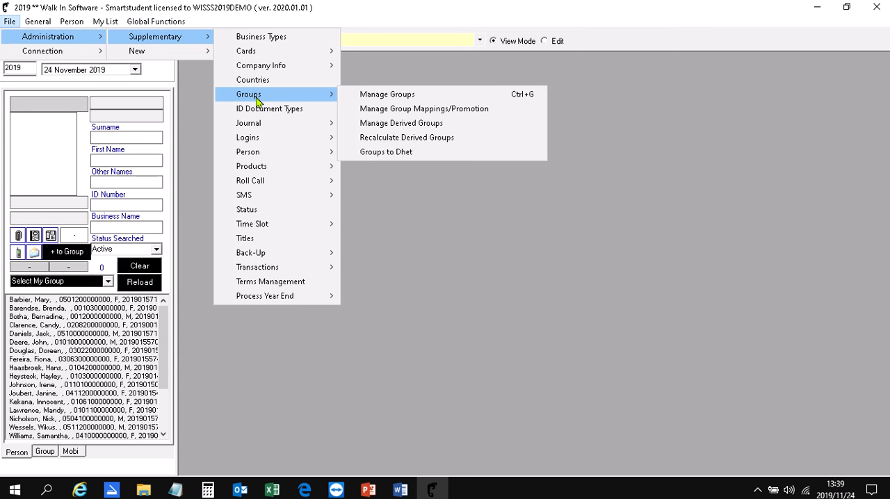
mouse_move(333, 169)
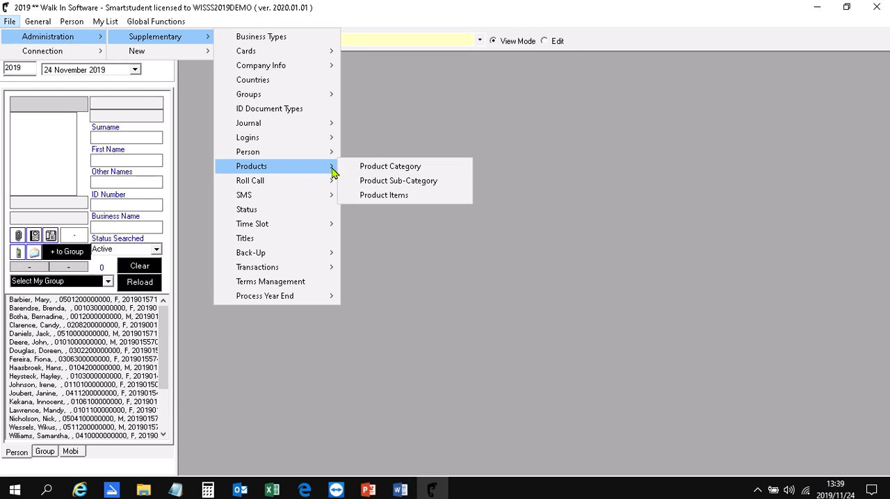
left_click(458, 183)
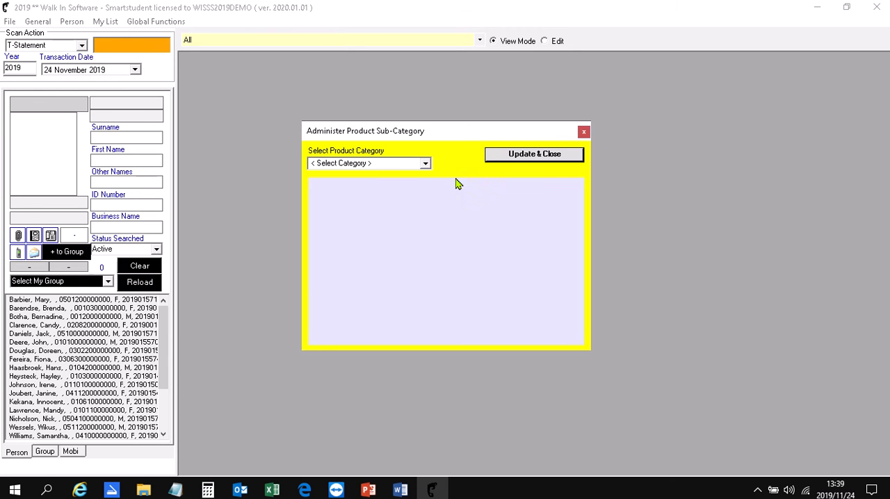
left_click(425, 166)
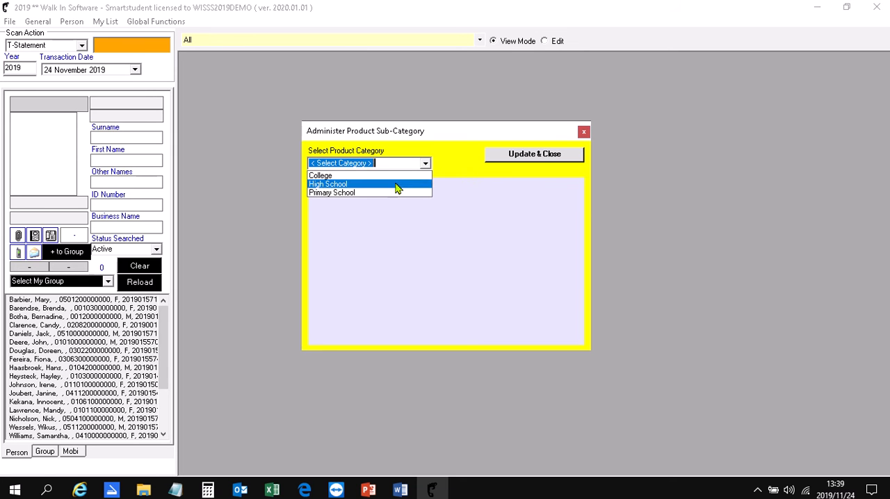
left_click(397, 185)
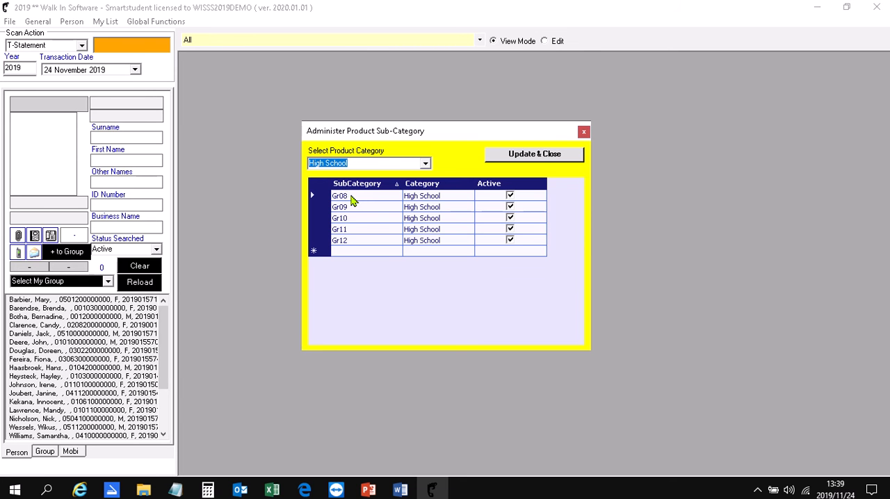
left_click(527, 155)
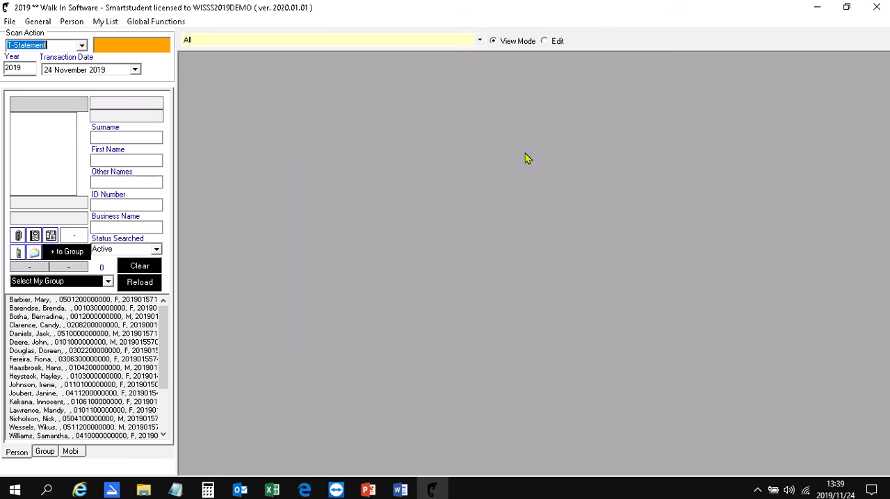
Examine the product items for High School Gr11, start a blank product row, and update and close the list.
left_click(10, 22)
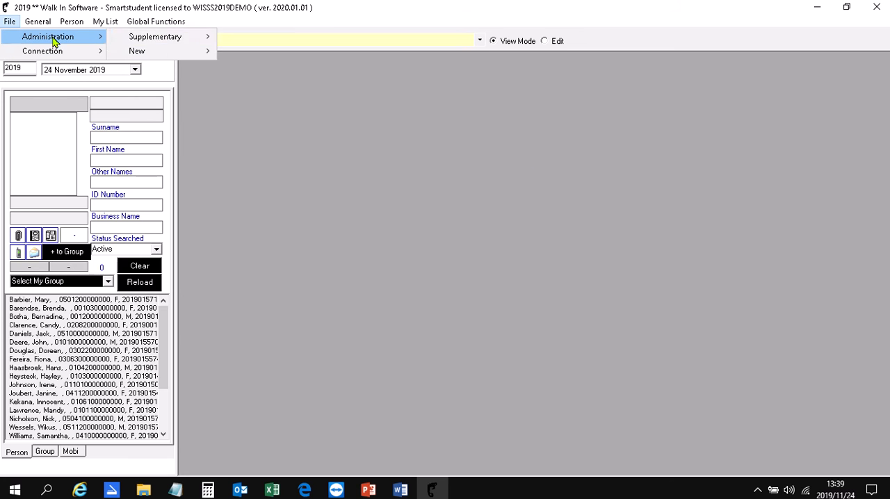
mouse_move(112, 39)
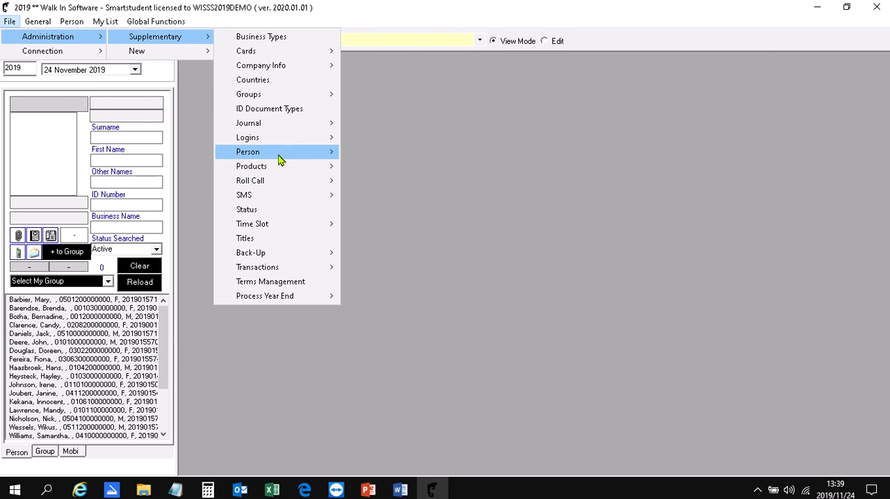
mouse_move(281, 168)
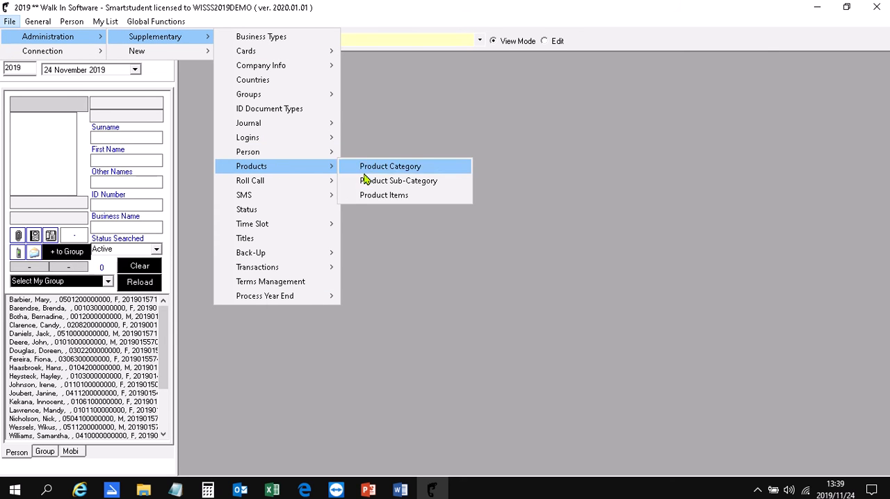
left_click(422, 199)
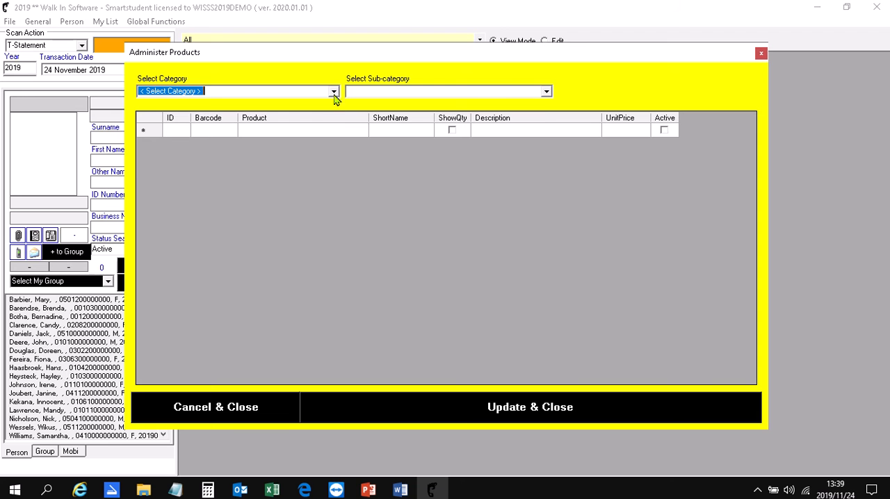
left_click(333, 92)
left_click(308, 114)
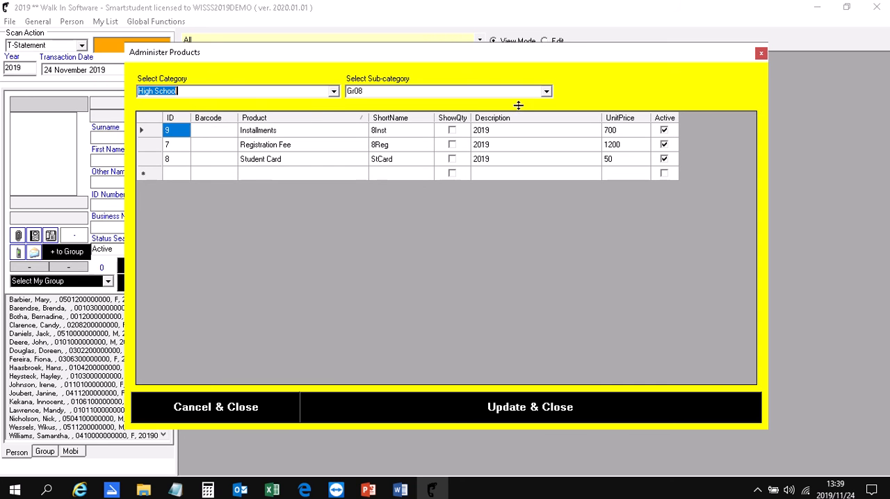
left_click(547, 91)
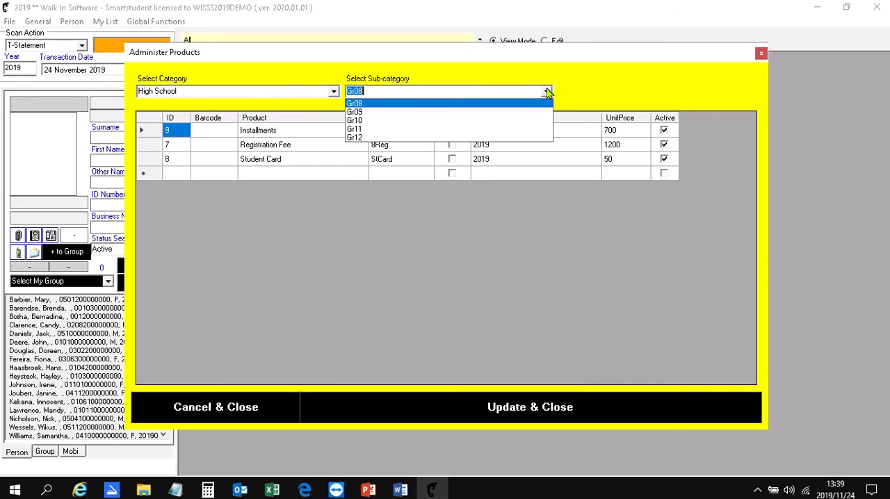
left_click(512, 129)
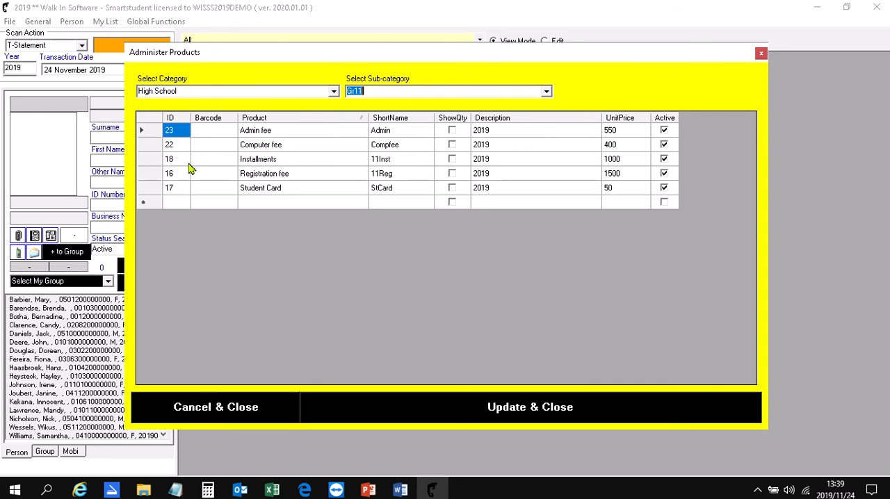
left_click(174, 203)
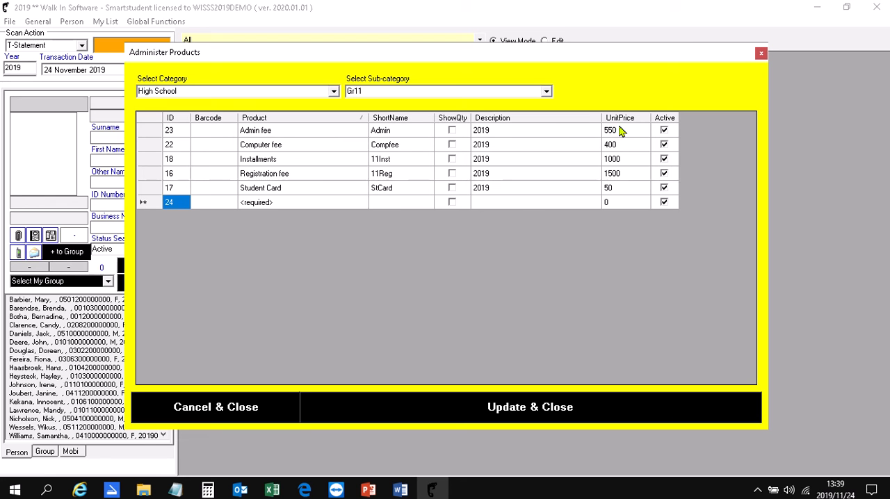
left_click(405, 401)
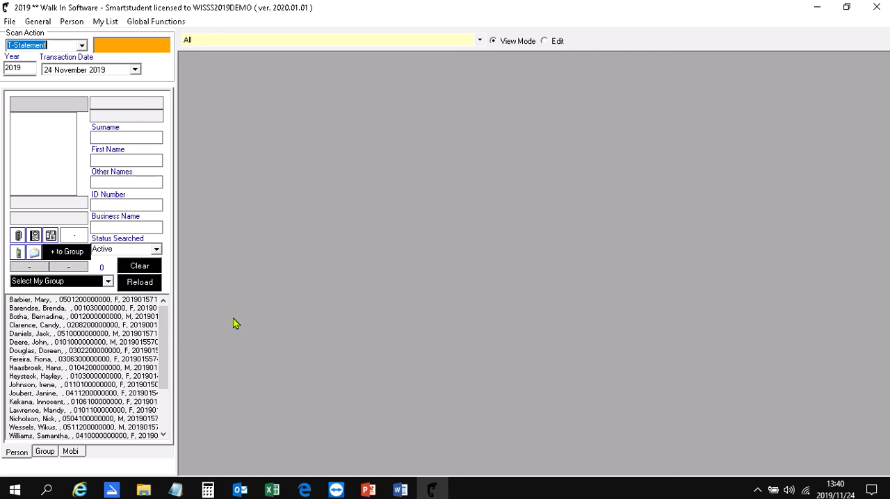
Find the learner by surname, select the learner's record, and start a sales invoice for it.
left_click(106, 138)
type("mnis")
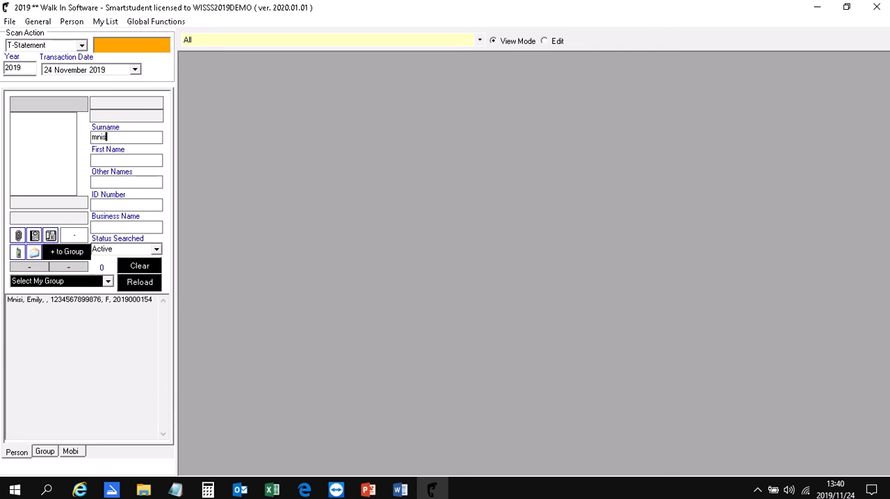
left_click(31, 300)
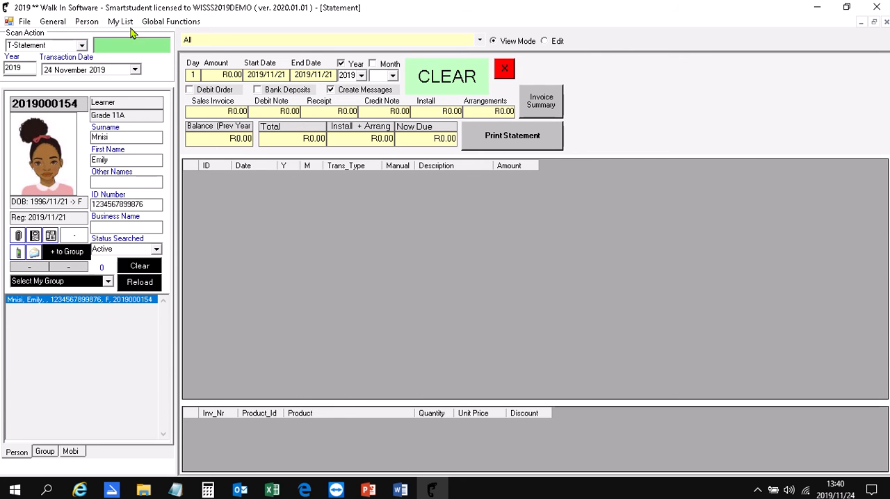
left_click(89, 23)
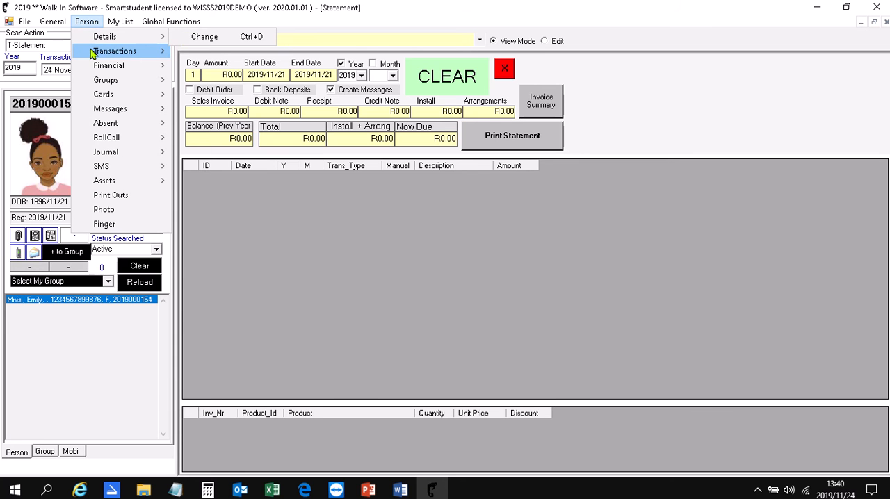
mouse_move(92, 53)
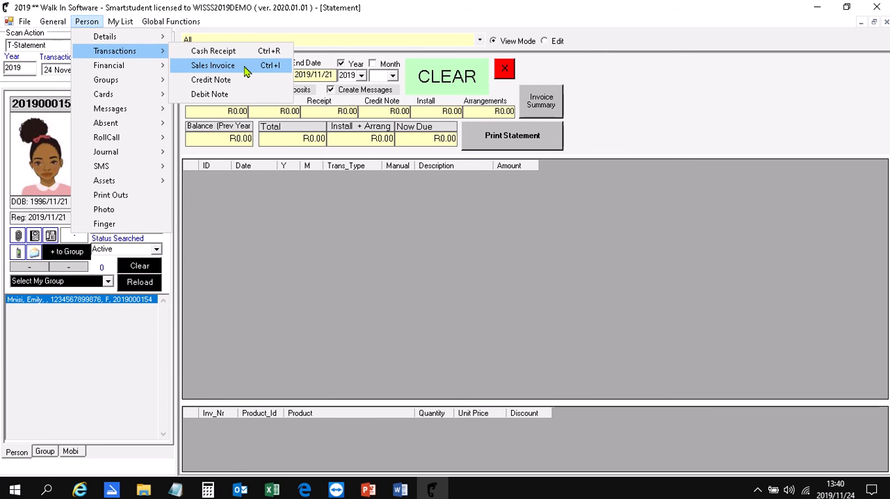
left_click(213, 65)
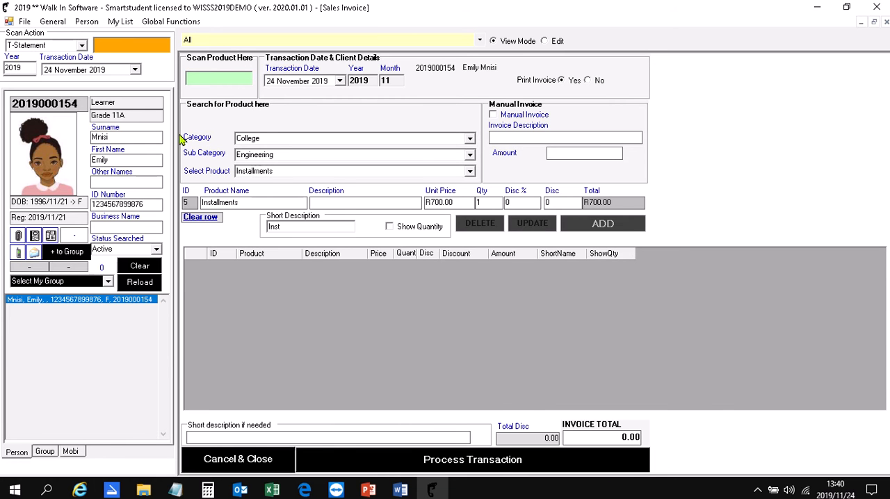
Add the Admin fee from category High School, sub-category Gr11, to the sales invoice.
left_click(472, 141)
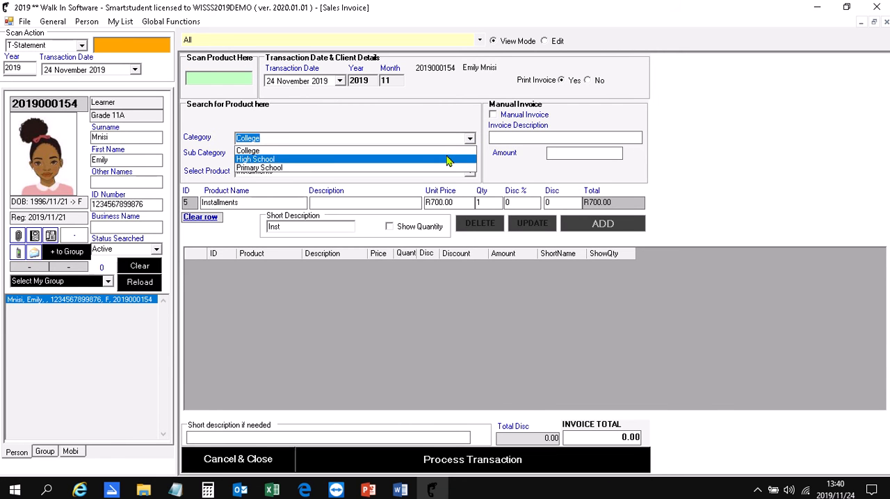
left_click(447, 159)
left_click(470, 154)
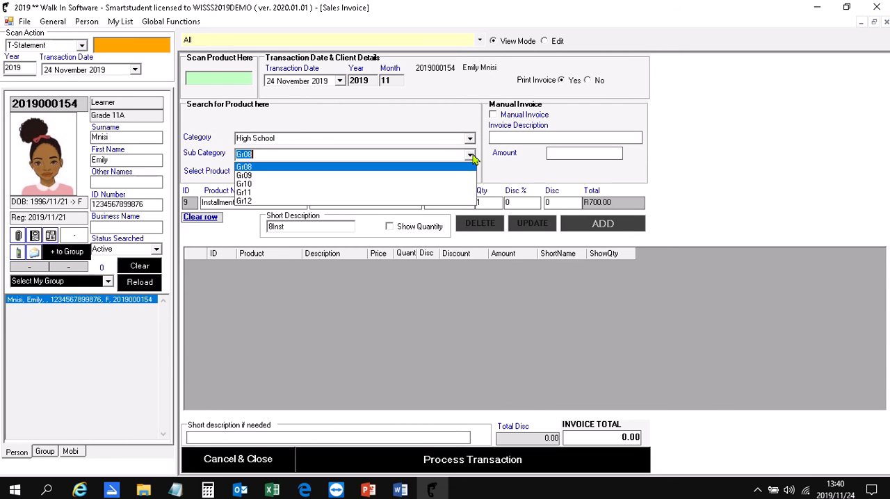
left_click(420, 199)
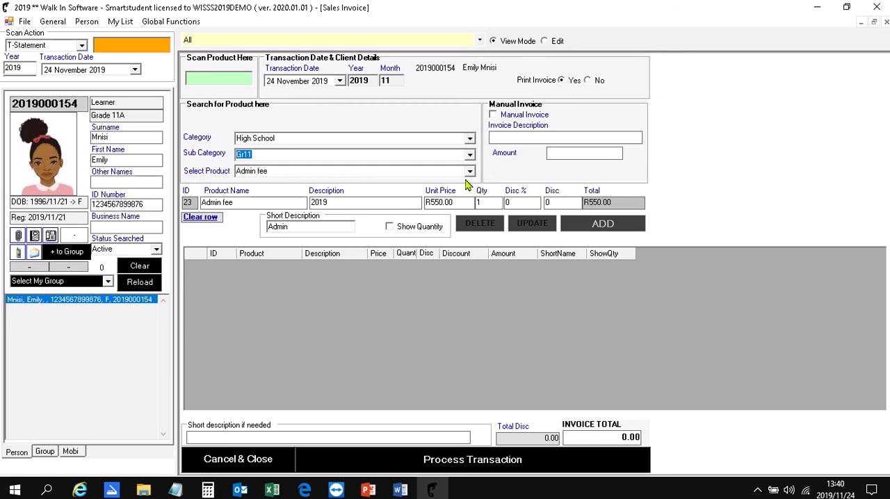
left_click(470, 173)
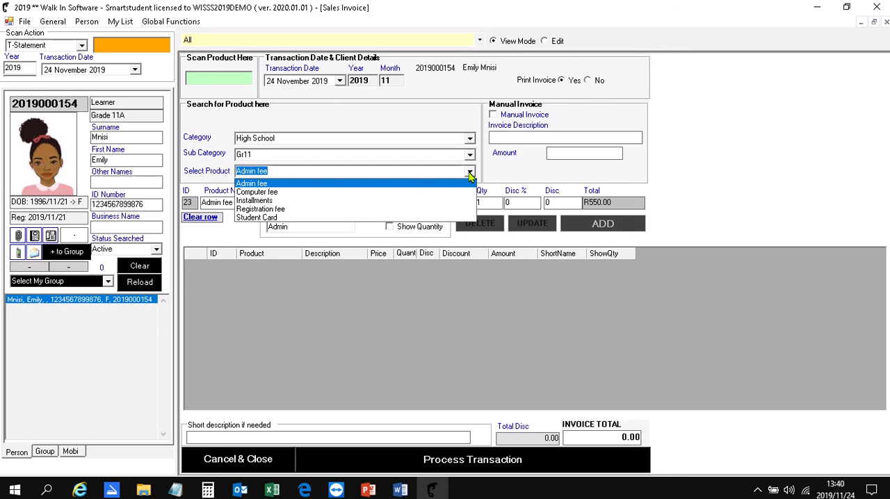
left_click(431, 184)
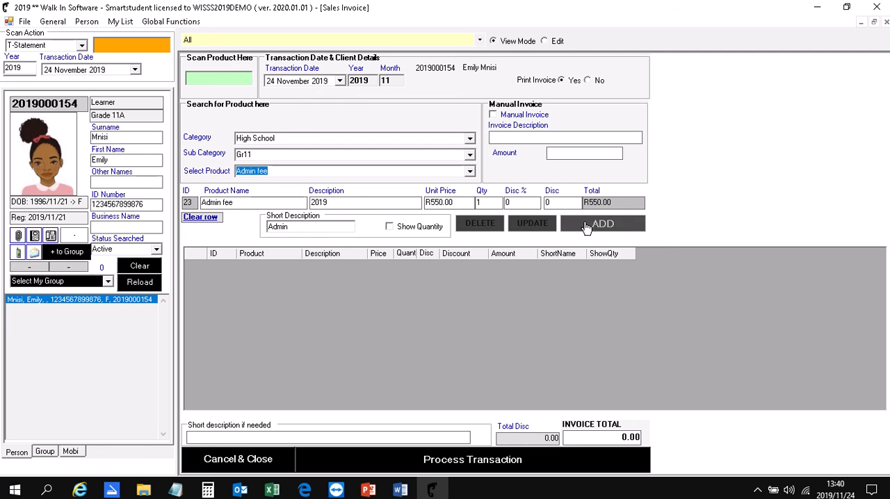
left_click(586, 225)
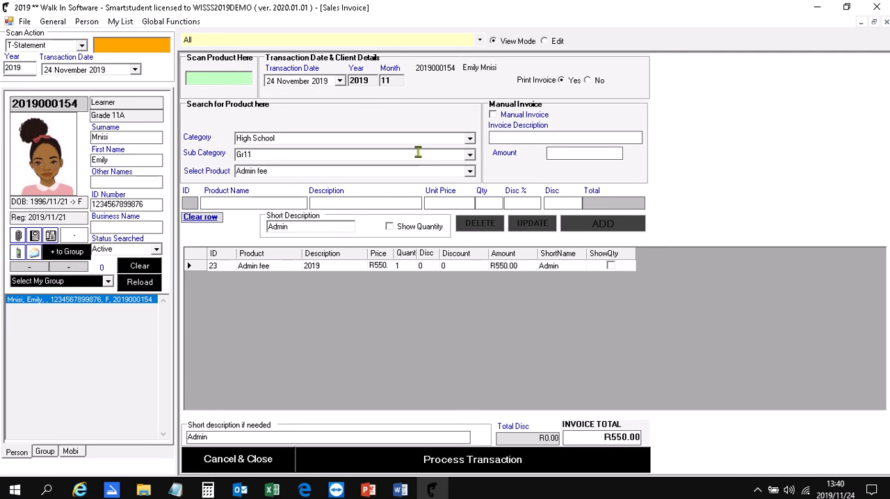
Add the Gr11 Computer fee and Registration fee as further lines on the sales invoice.
left_click(470, 171)
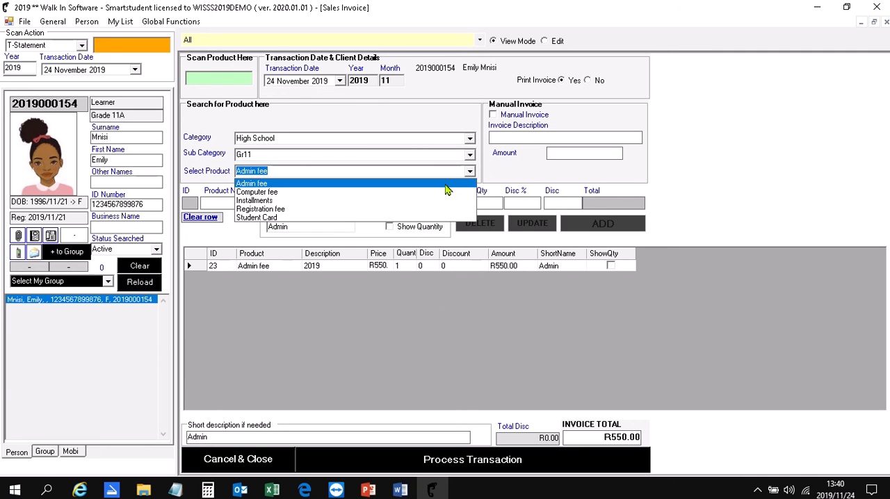
left_click(442, 192)
left_click(569, 227)
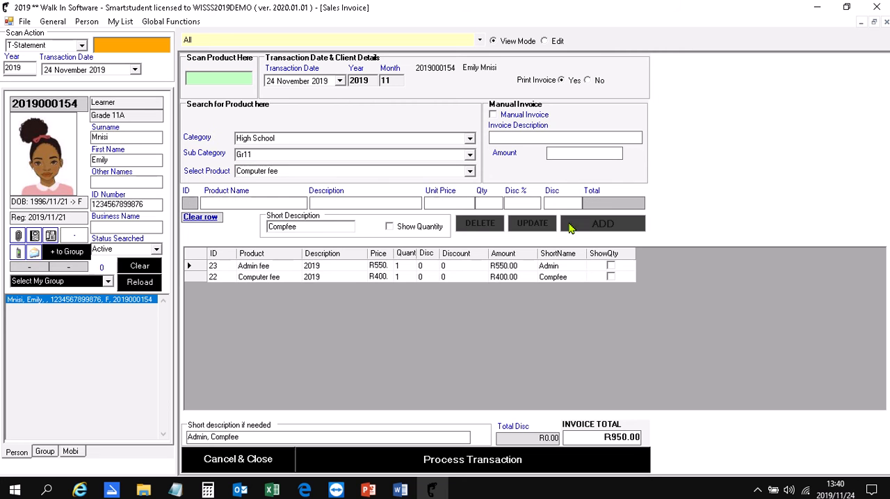
left_click(470, 171)
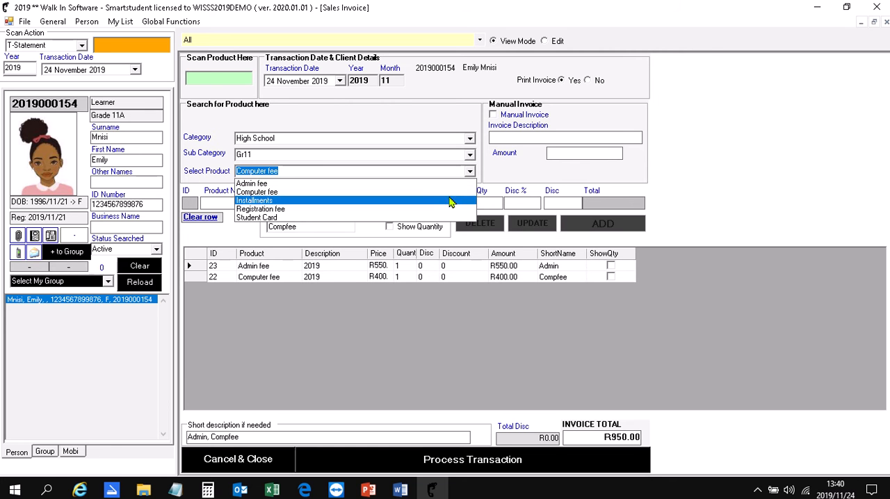
left_click(445, 209)
left_click(574, 227)
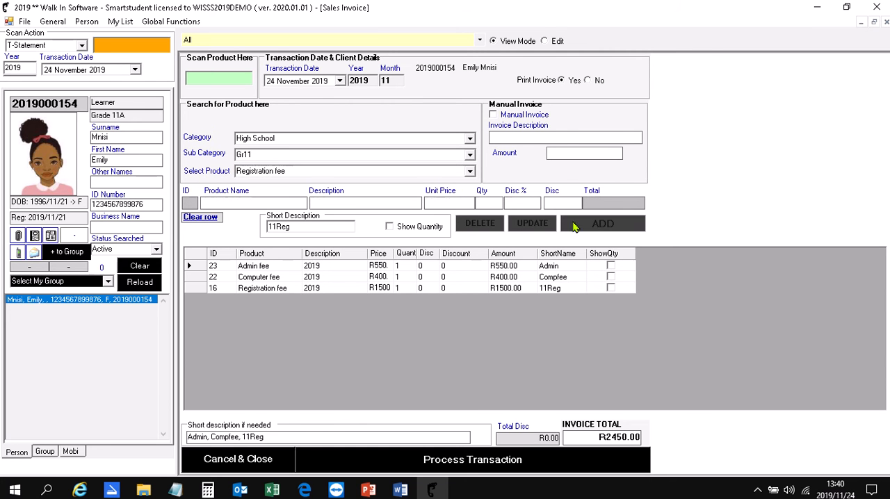
Add the Gr11 Student Card as a further line on the sales invoice.
left_click(470, 171)
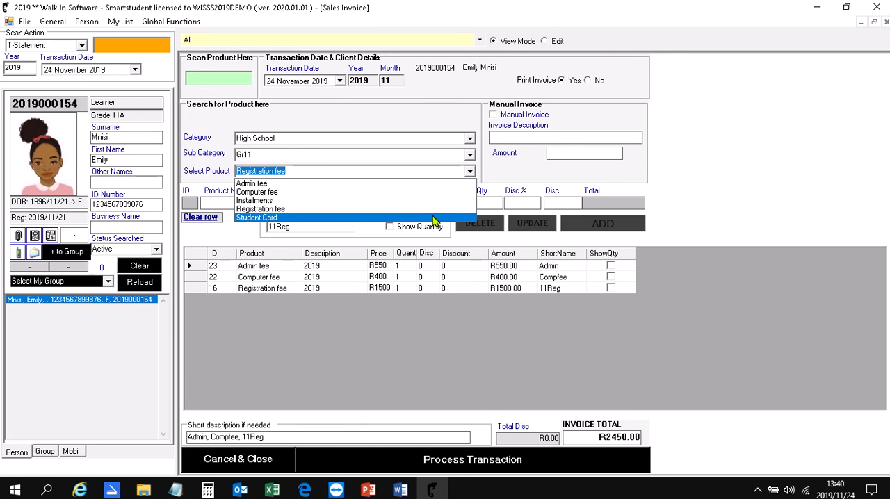
left_click(434, 218)
left_click(602, 224)
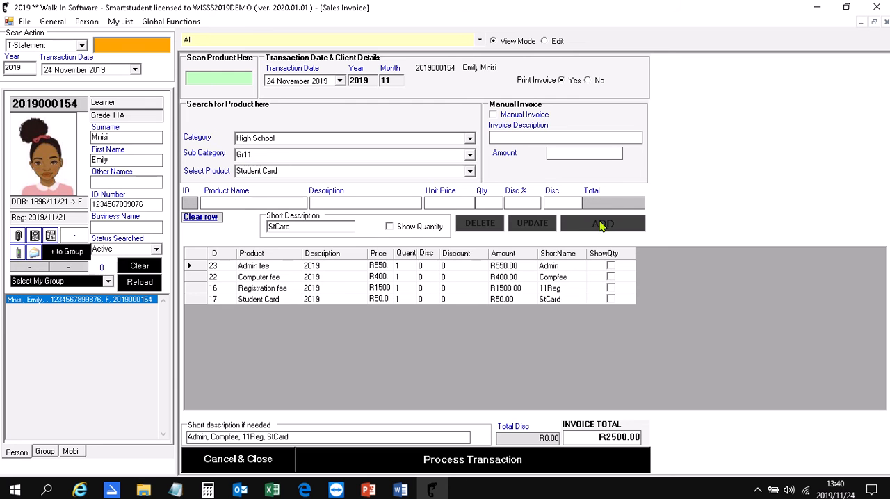
Add the Gr11 Installments product to the sales invoice with a quantity of 11.
left_click(469, 171)
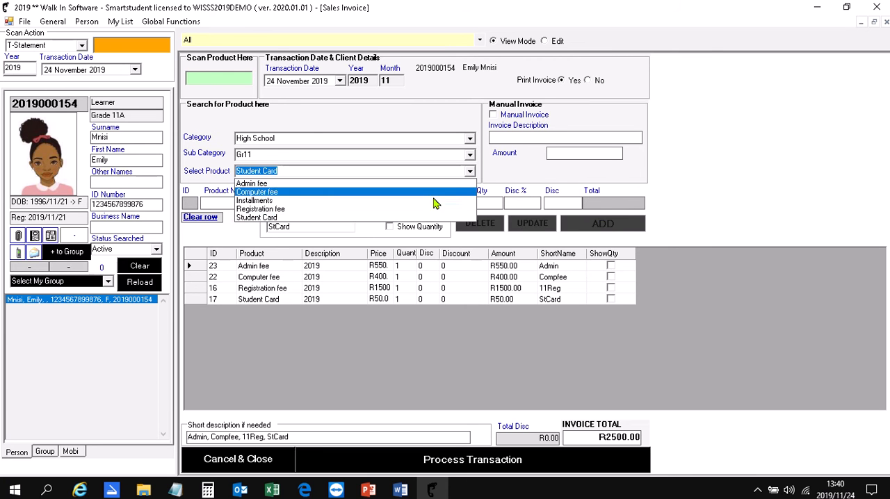
left_click(433, 201)
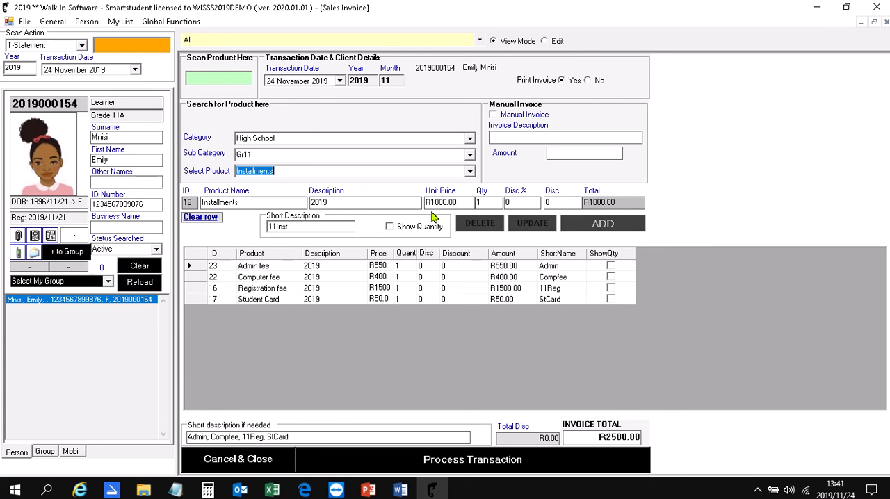
left_click(484, 202)
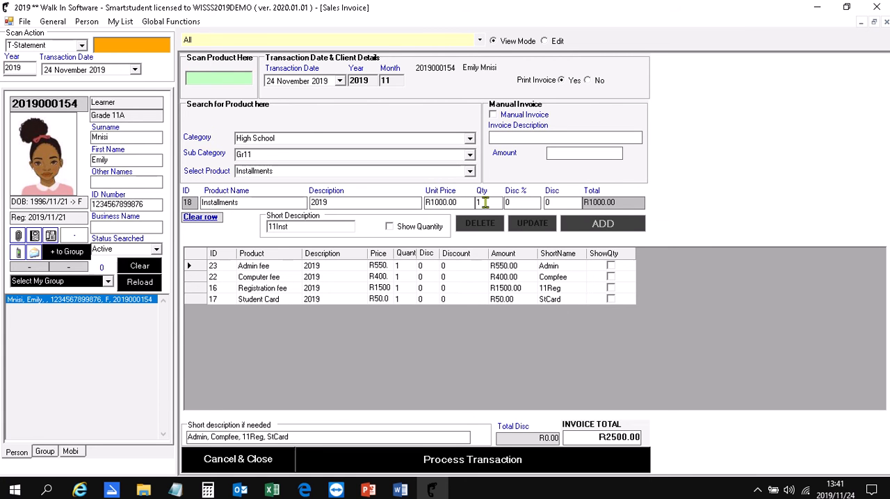
type("1")
left_click(578, 225)
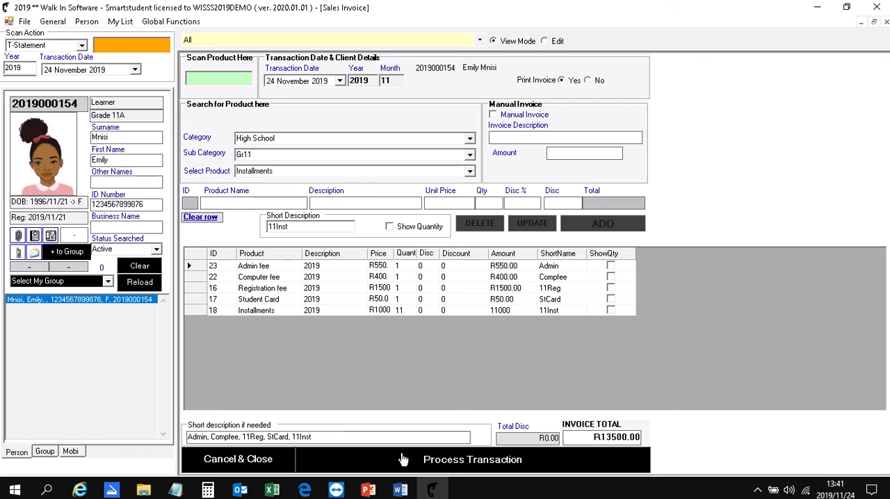
Process the sales invoice transaction, and open the learner's statement to examine the invoice entry.
left_click(403, 460)
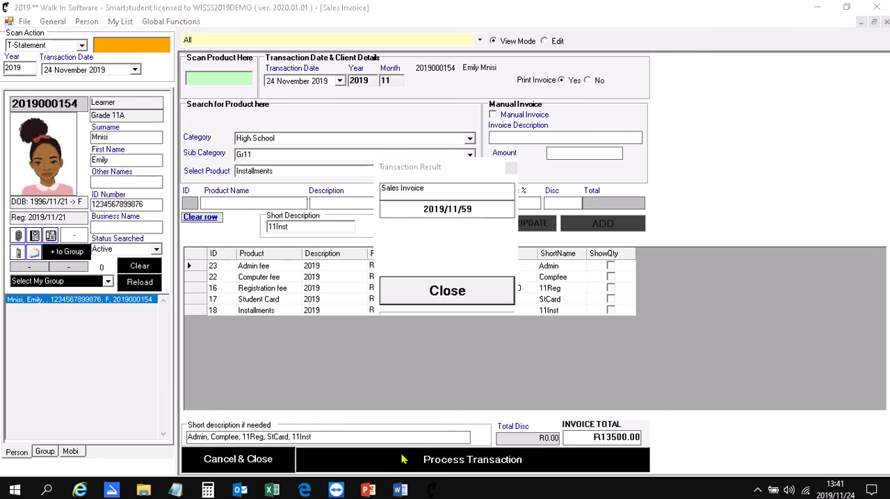
left_click(449, 297)
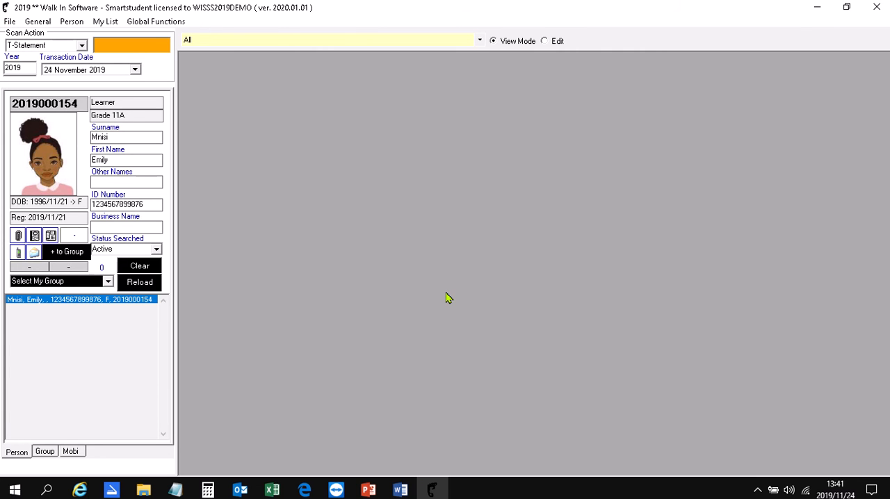
double_click(68, 300)
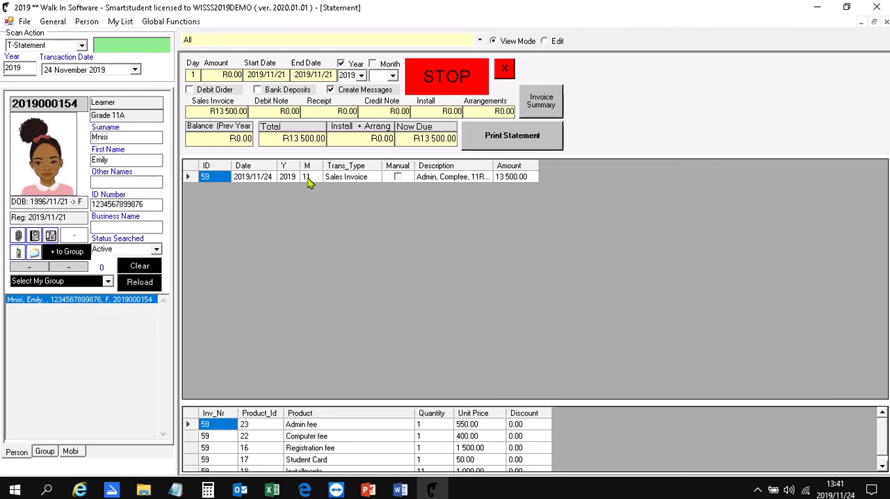
left_click(193, 180)
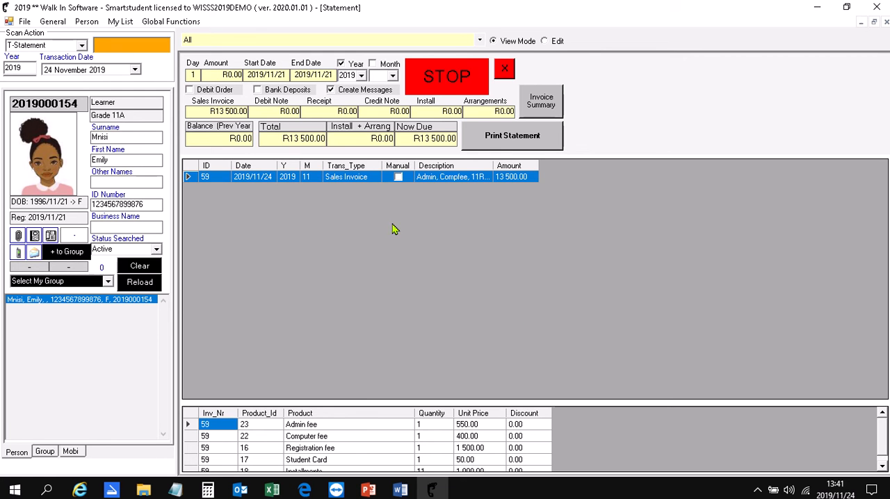
Open the learner's financial details and arrangements and set the payment start date to 2019/02/01.
left_click(82, 23)
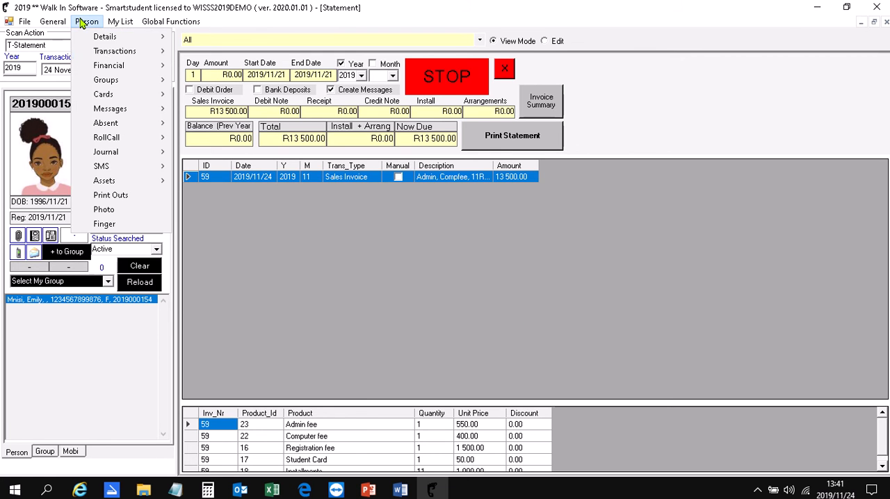
mouse_move(89, 54)
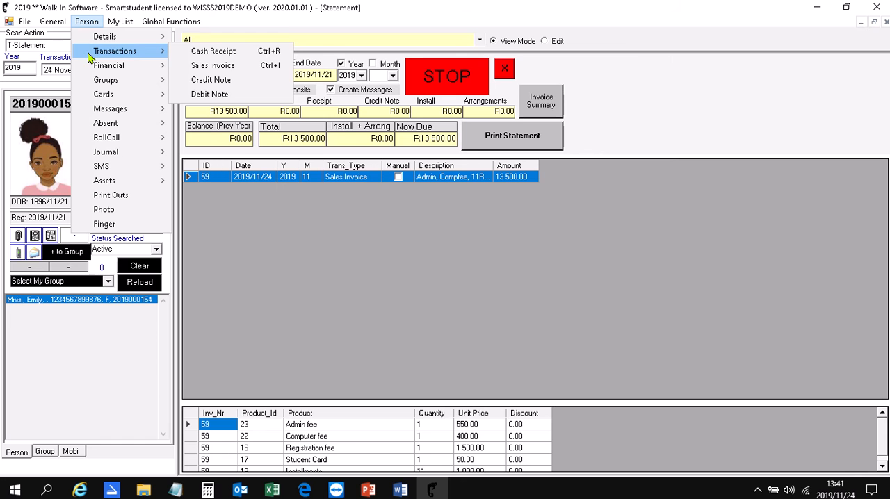
mouse_move(92, 69)
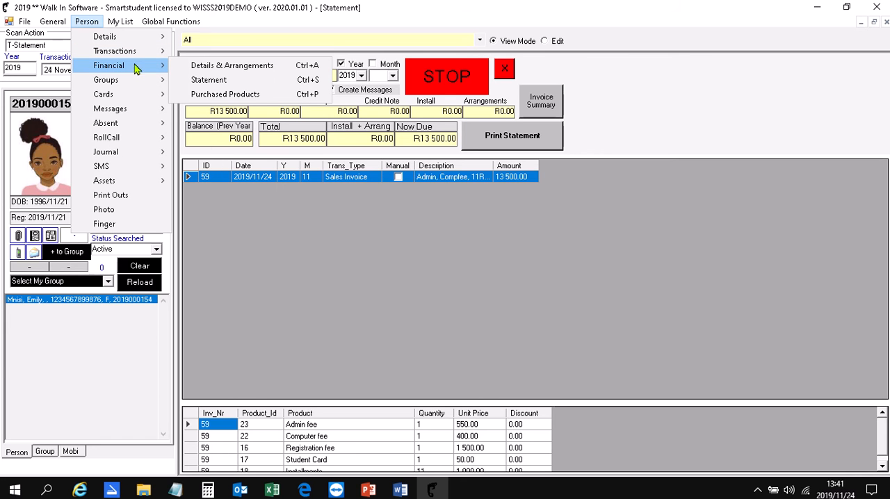
left_click(285, 72)
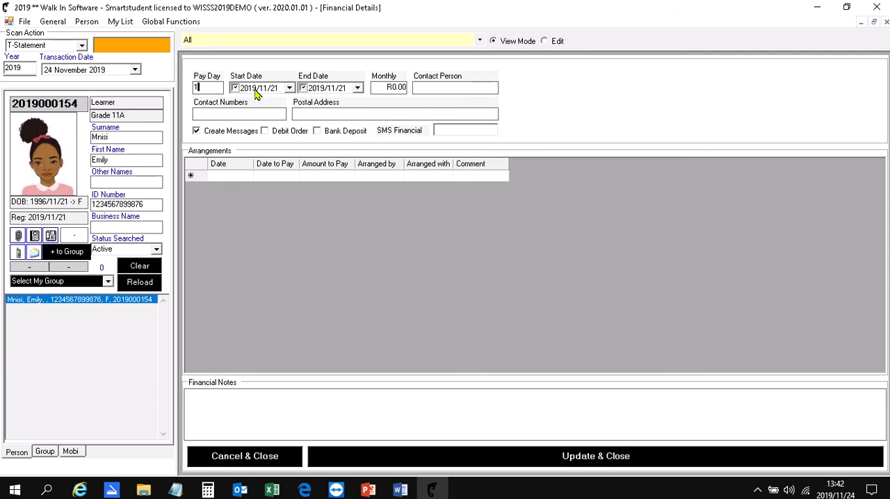
left_click(289, 88)
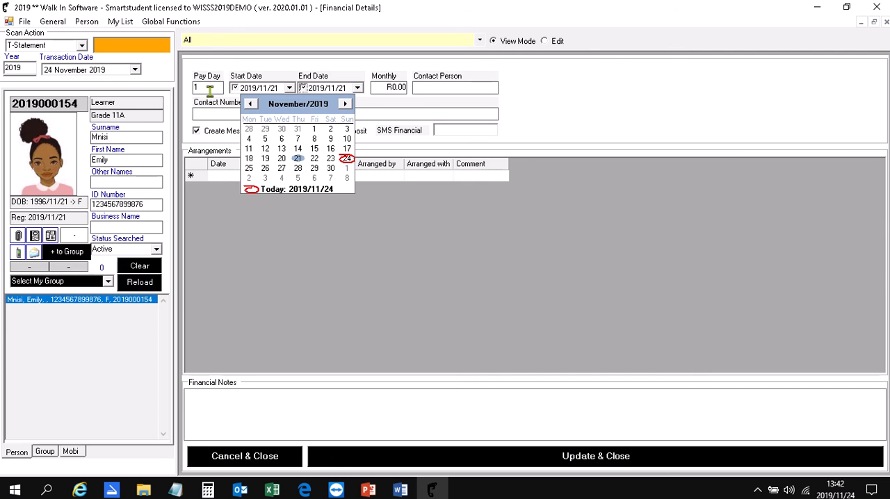
left_click(250, 104)
left_click(250, 103)
left_click(249, 104)
left_click(251, 104)
left_click(250, 104)
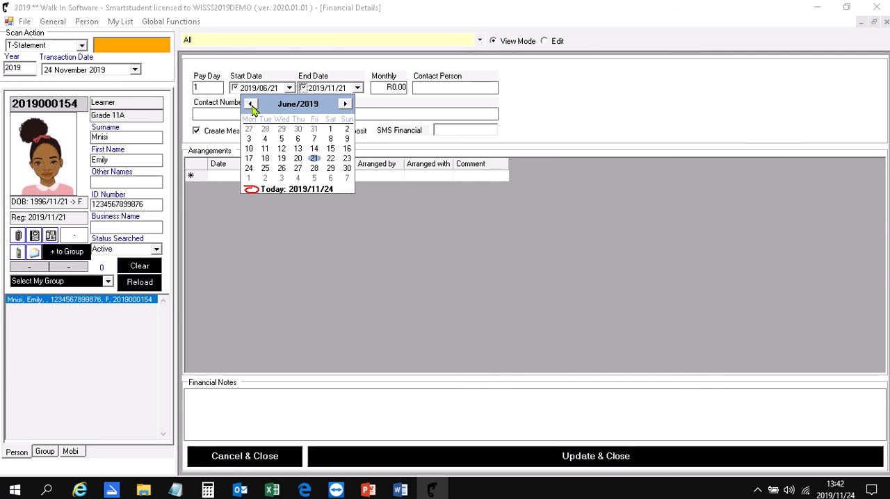
left_click(250, 104)
left_click(250, 105)
left_click(251, 105)
left_click(251, 105)
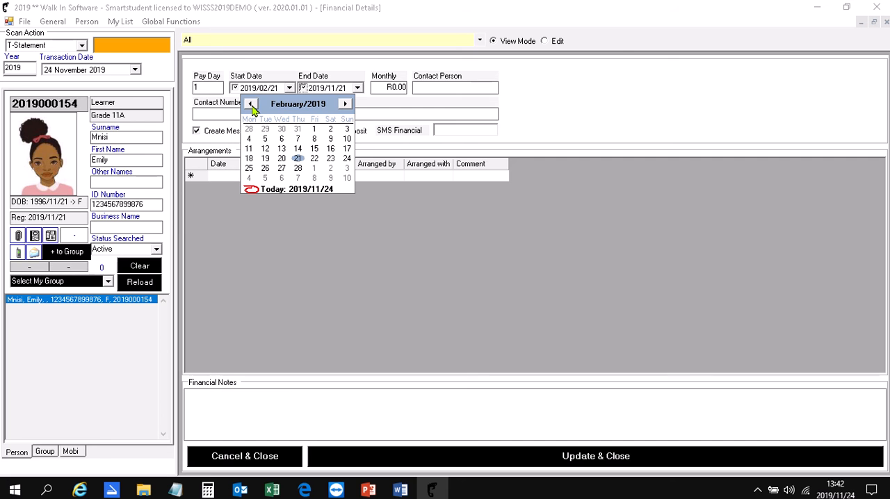
left_click(314, 131)
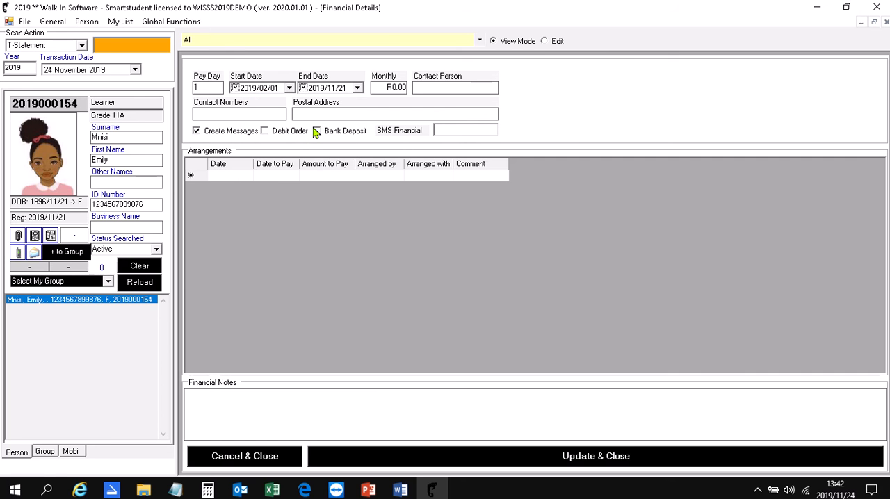
Set the payment end date in the learner's financial details to 2019/12/01.
left_click(358, 88)
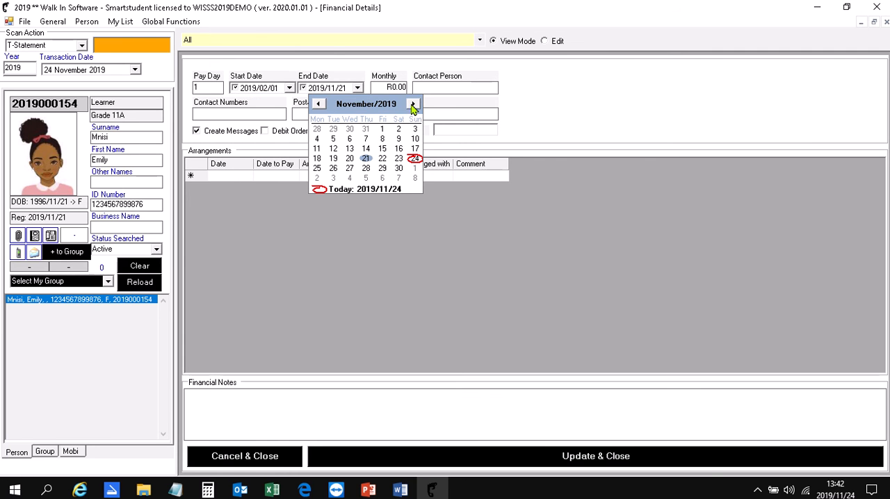
left_click(413, 104)
left_click(415, 129)
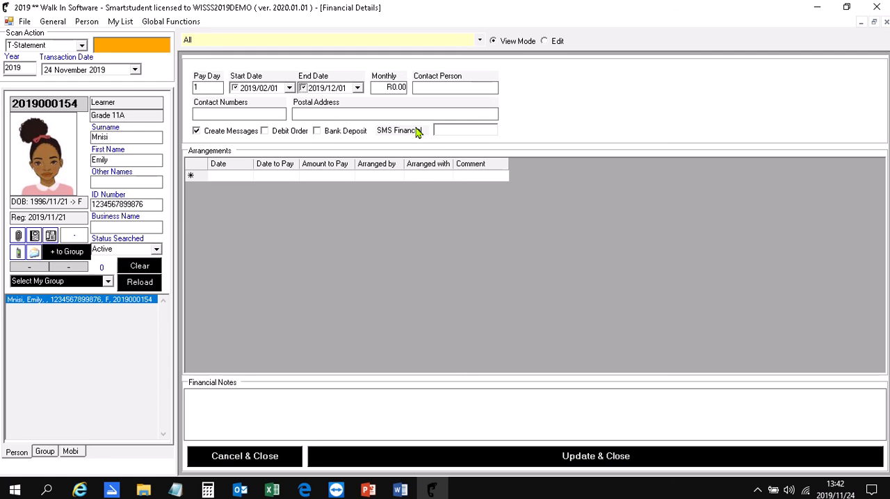
Set the monthly payment to R1000, save and close the financial details, and check the learner's statement.
left_click(398, 87)
type("1000")
left_click(342, 113)
left_click(429, 460)
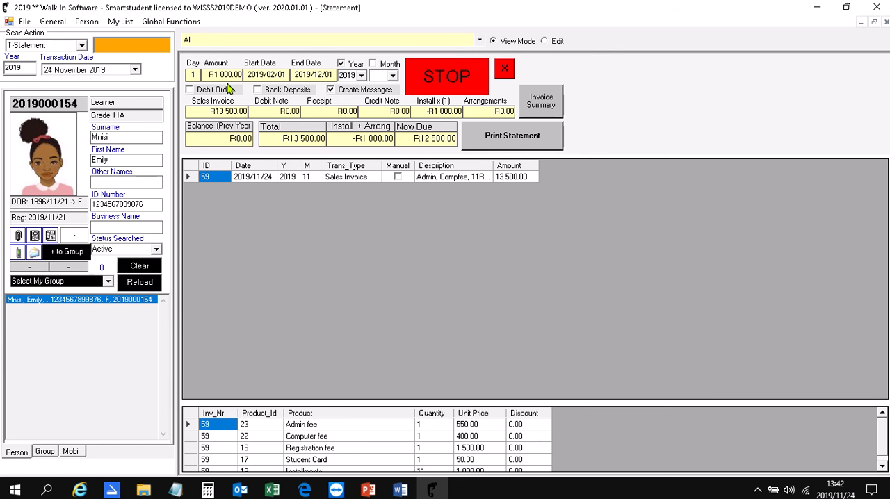
left_click(329, 90)
Start a cash receipt for the learner and set its transaction date to 10 January 2019.
left_click(89, 22)
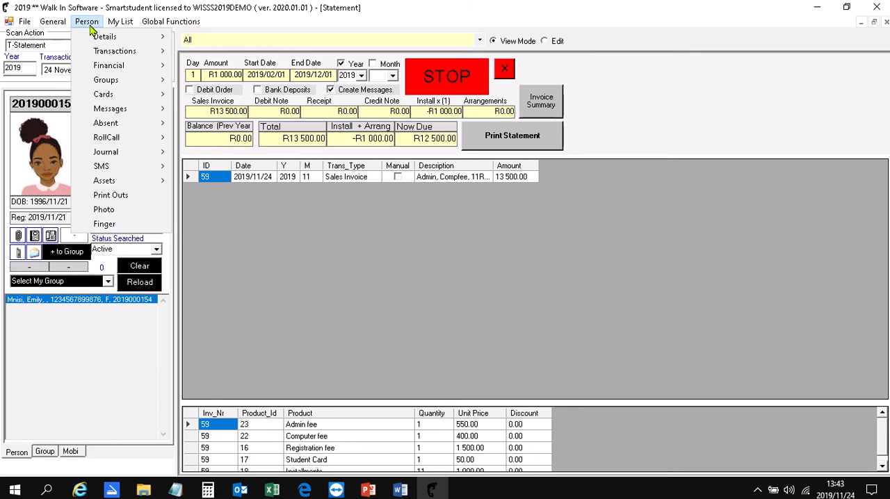
mouse_move(108, 52)
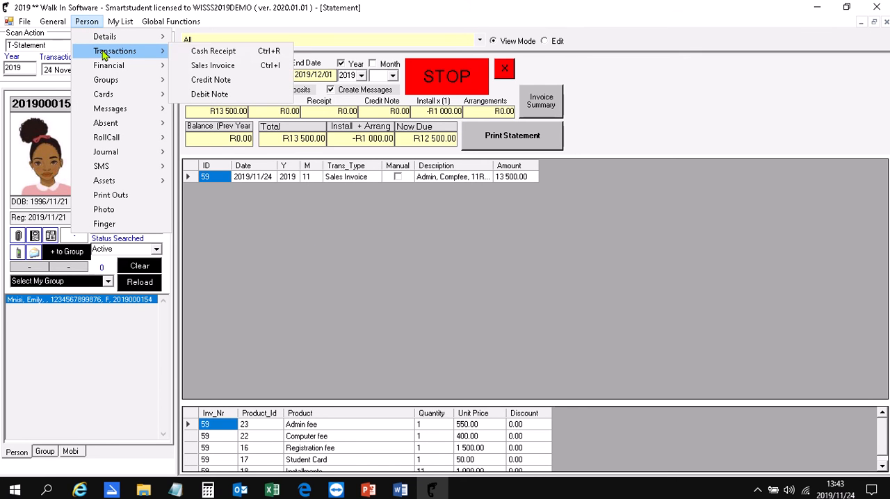
left_click(287, 55)
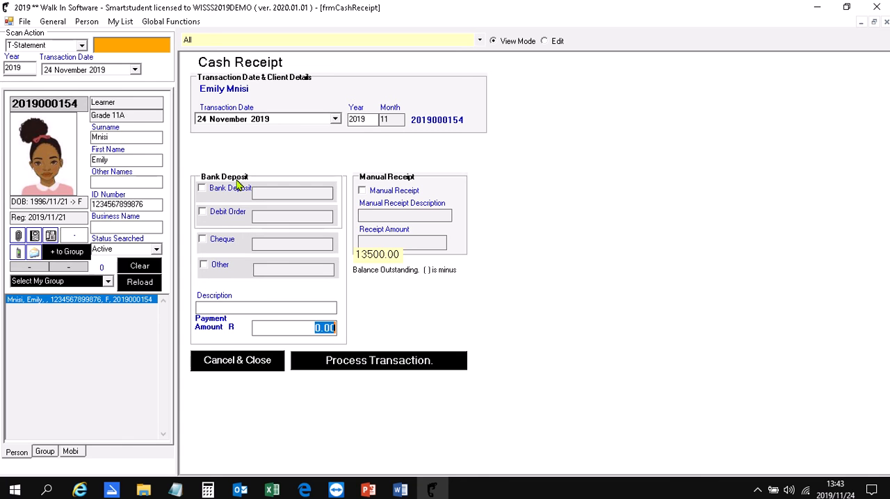
left_click(335, 120)
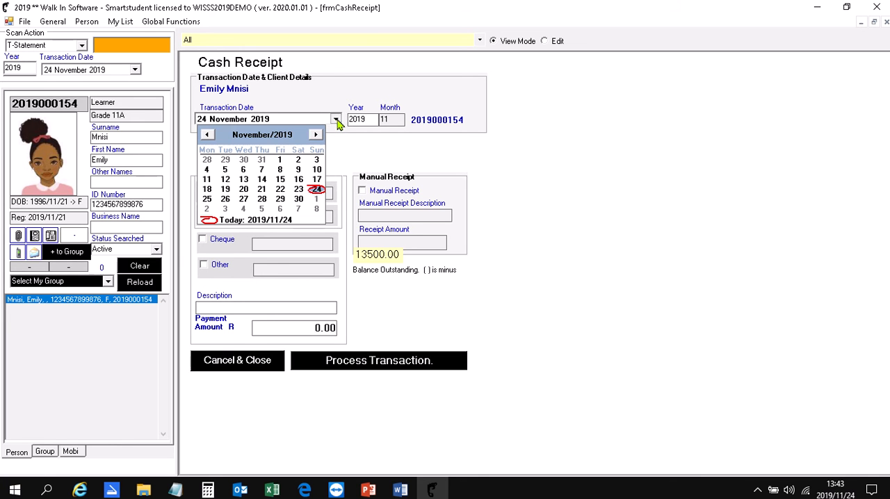
double_click(207, 135)
left_click(207, 135)
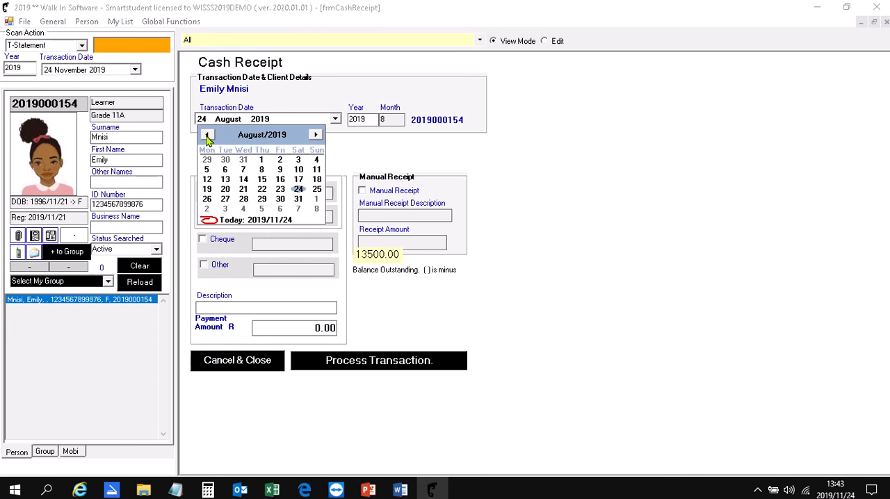
double_click(206, 135)
double_click(206, 135)
double_click(207, 135)
double_click(206, 135)
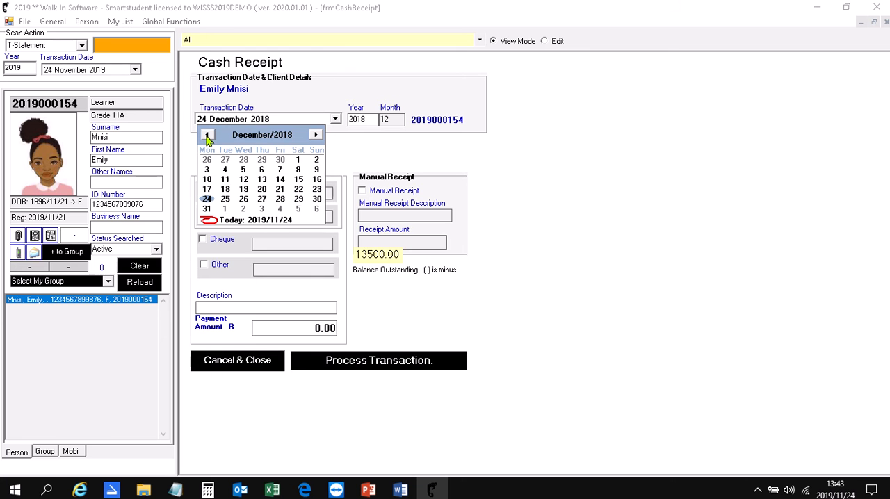
left_click(316, 135)
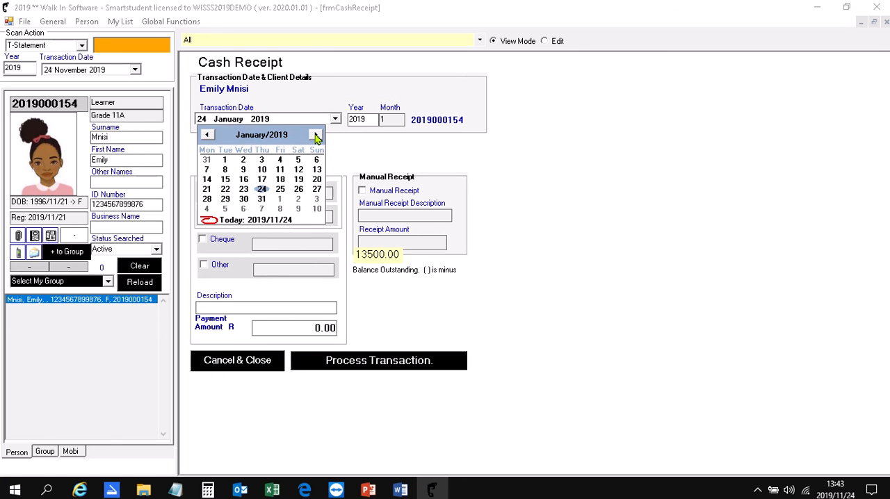
left_click(262, 171)
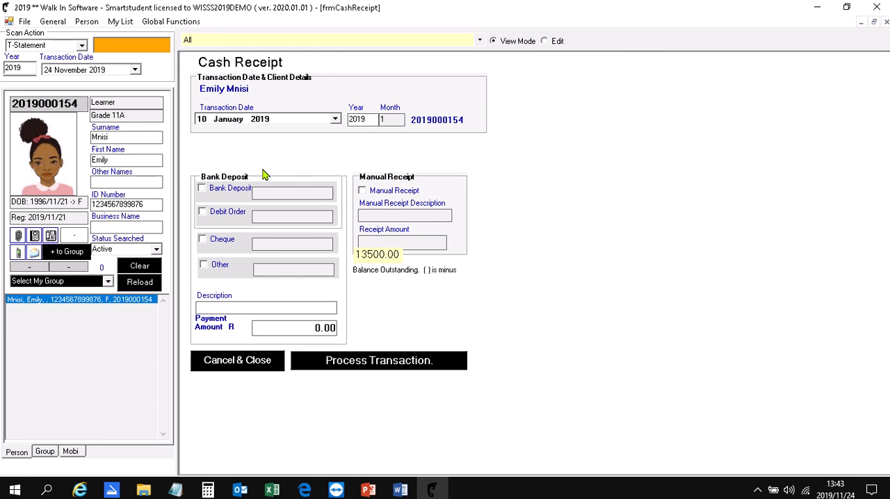
Enter a payment amount of R5000.00, process the cash receipt with that amount tendered, and close the result.
left_click(301, 327)
type("500")
key("BackSpace")
type("0")
left_click(348, 363)
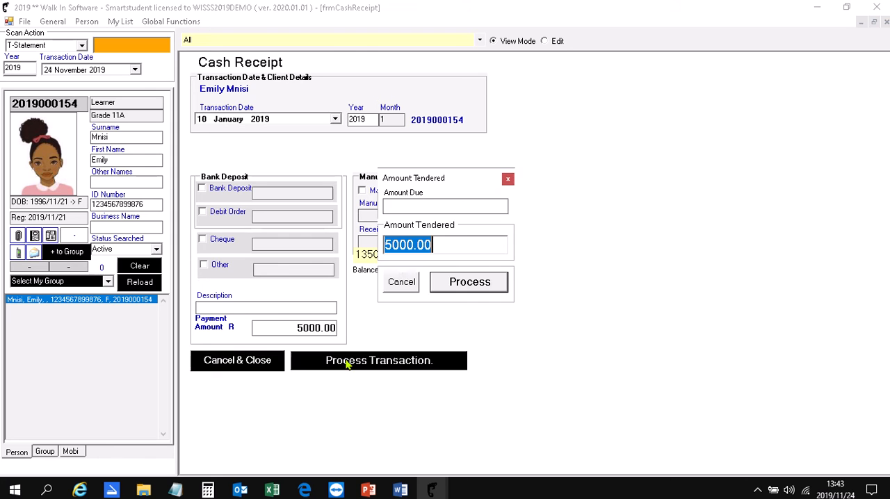
left_click(482, 283)
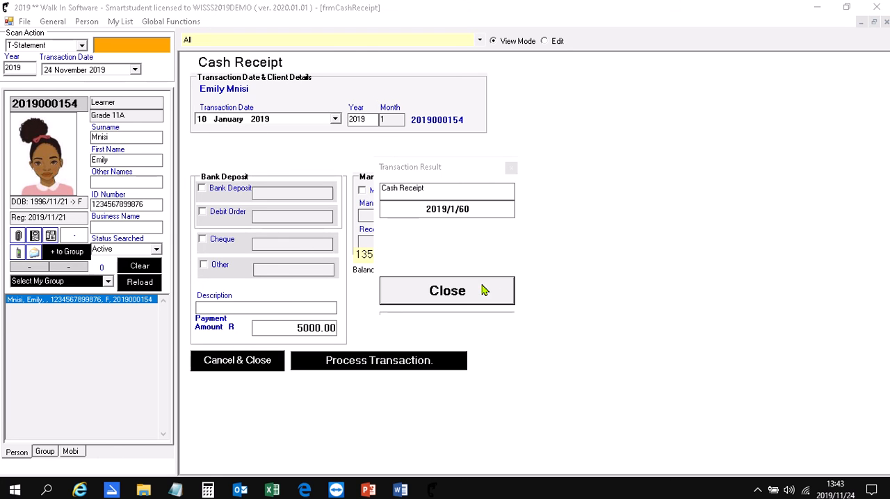
left_click(450, 296)
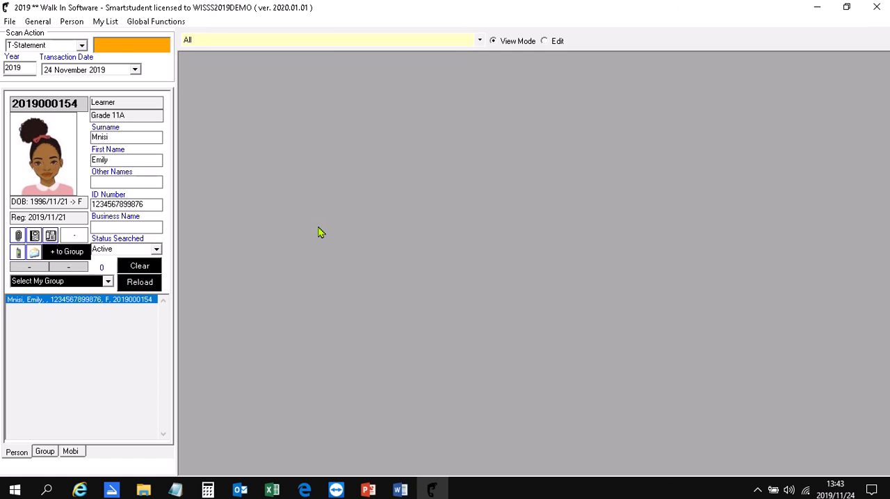
Start a new cash receipt for the learner and set its transaction date to 13 February 2019.
key("F2")
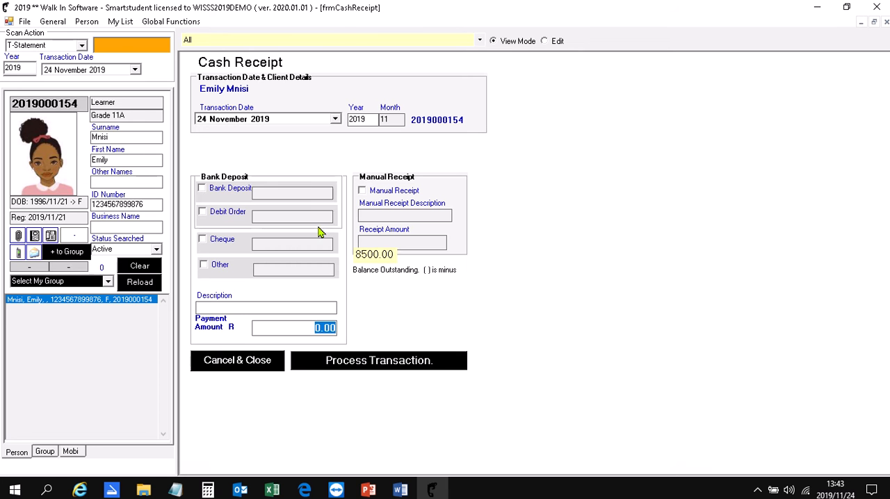
left_click(335, 119)
left_click(208, 135)
left_click(208, 135)
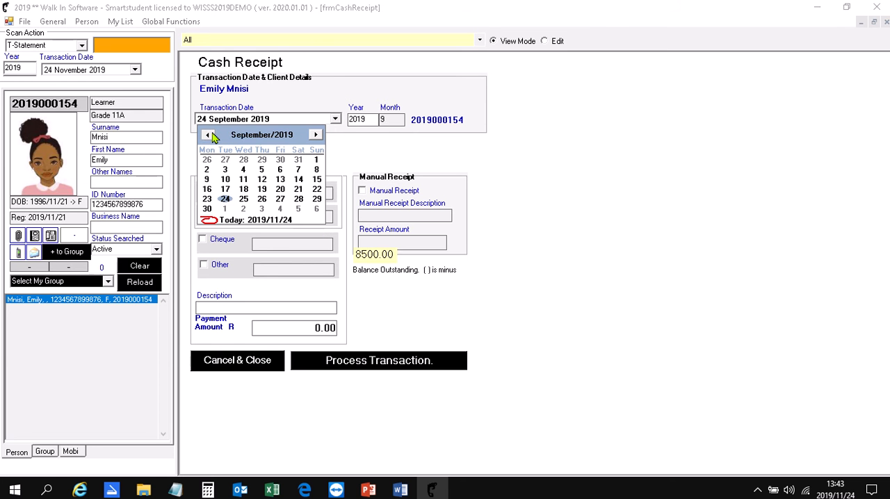
left_click(208, 135)
left_click(208, 135)
left_click(208, 135)
left_click(208, 135)
left_click(208, 135)
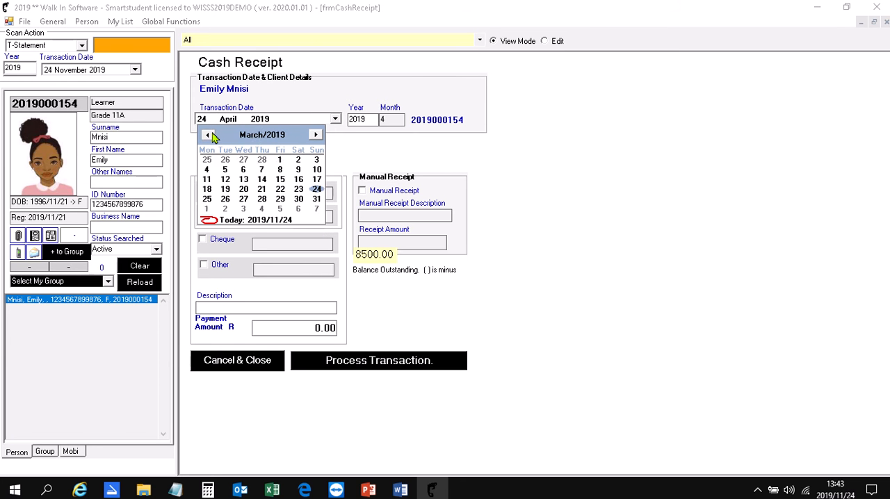
left_click(208, 134)
left_click(209, 135)
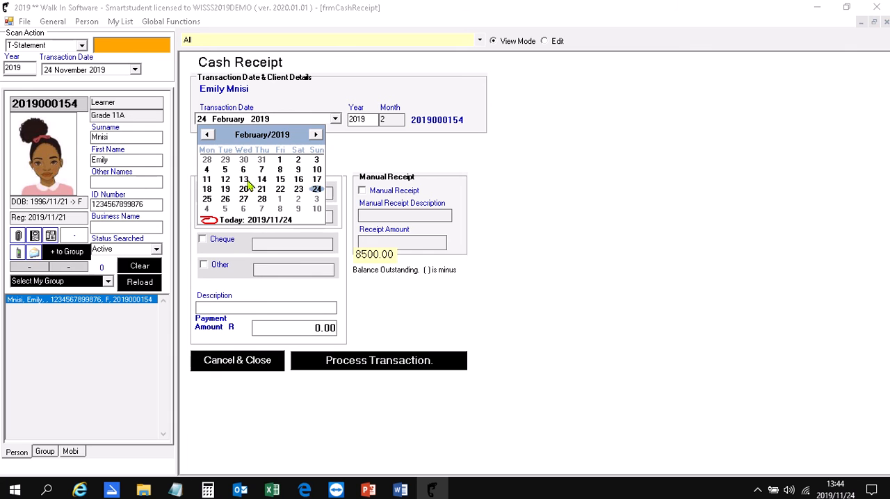
left_click(244, 179)
Mark the receipt as a bank deposit with the reference Absa followed by the learner's ID number copied from the record.
left_click(203, 193)
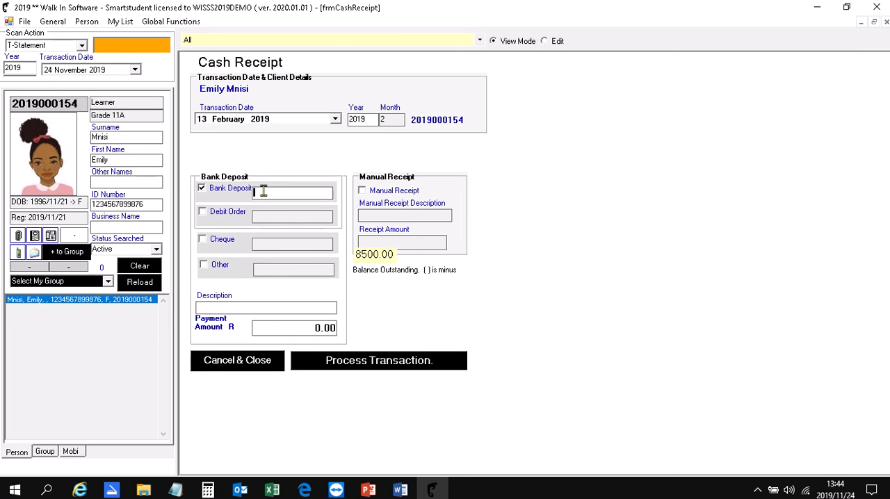
type("Absa")
left_click_drag(155, 204, 84, 202)
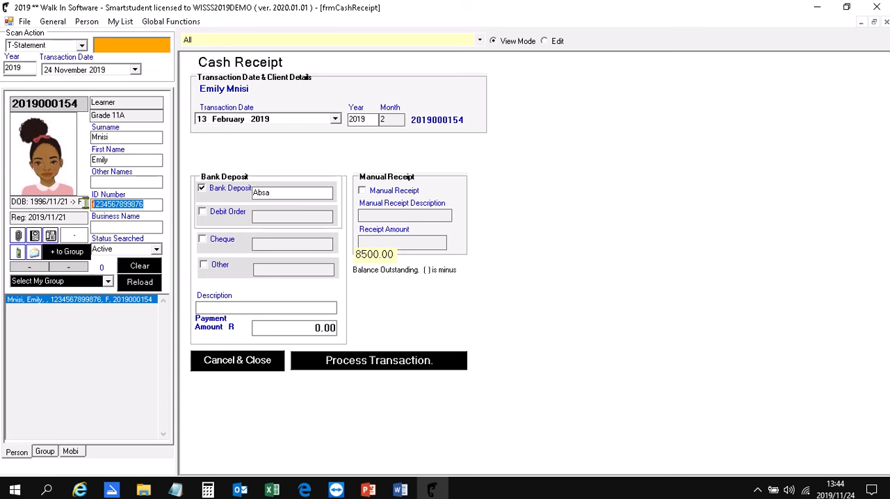
key("ctrl+c")
left_click(286, 192)
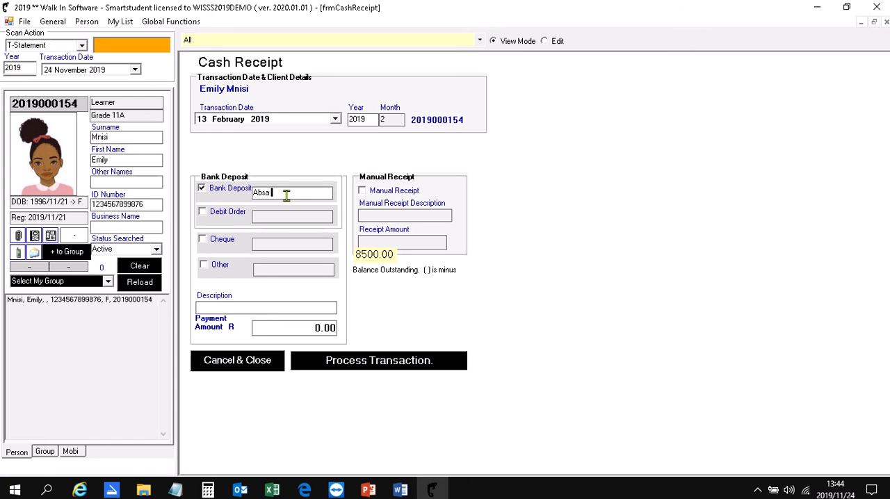
key("ctrl+v")
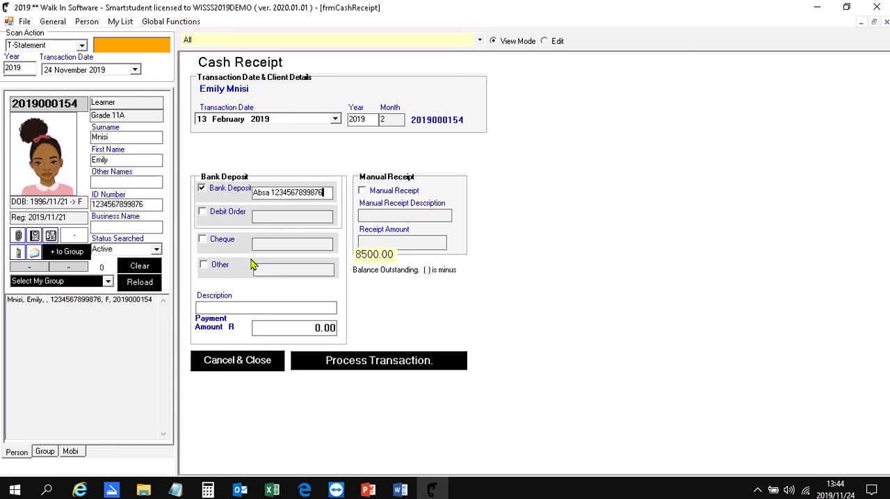
Enter a payment amount of R1000, process the bank deposit receipt with that amount tendered, and close the result.
left_click(301, 329)
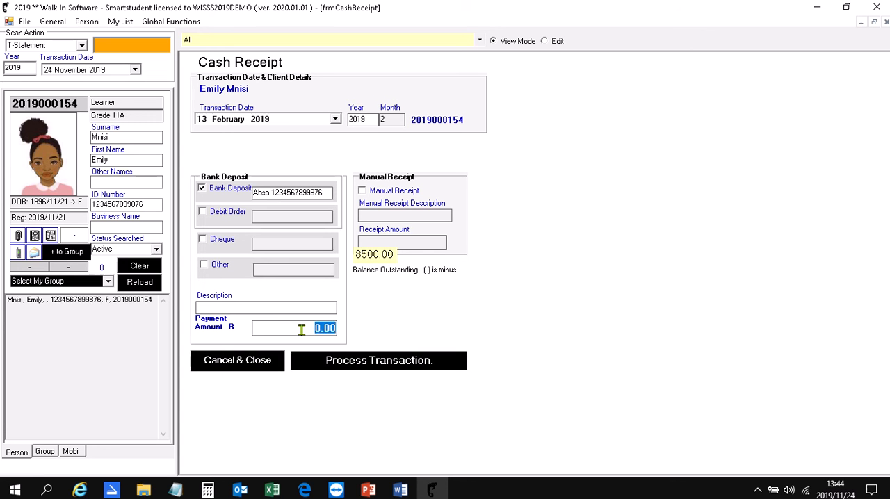
type("1000")
left_click(354, 368)
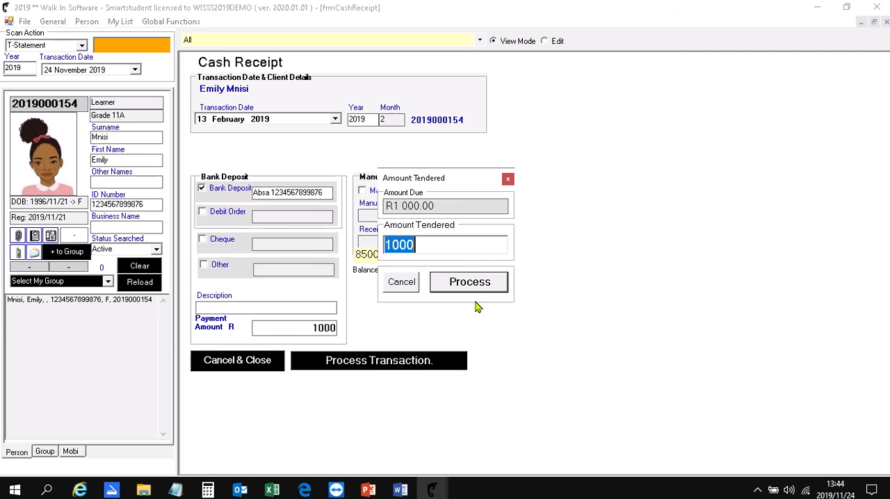
left_click(479, 291)
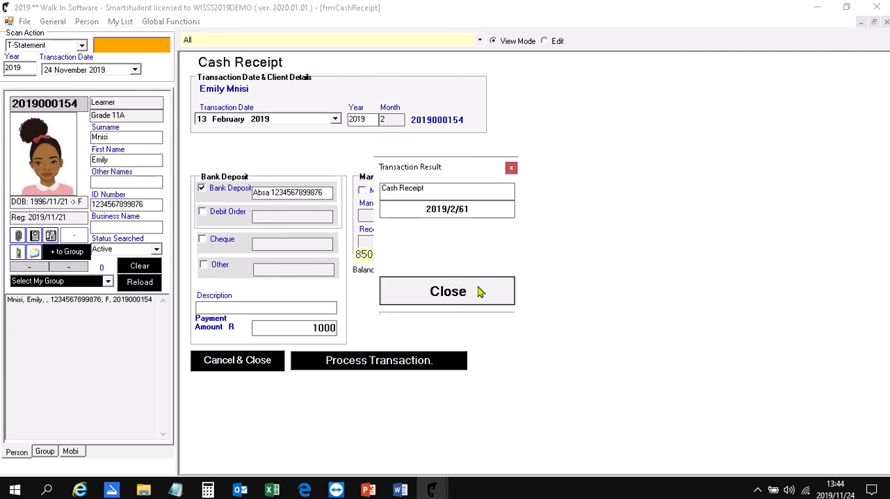
left_click(477, 290)
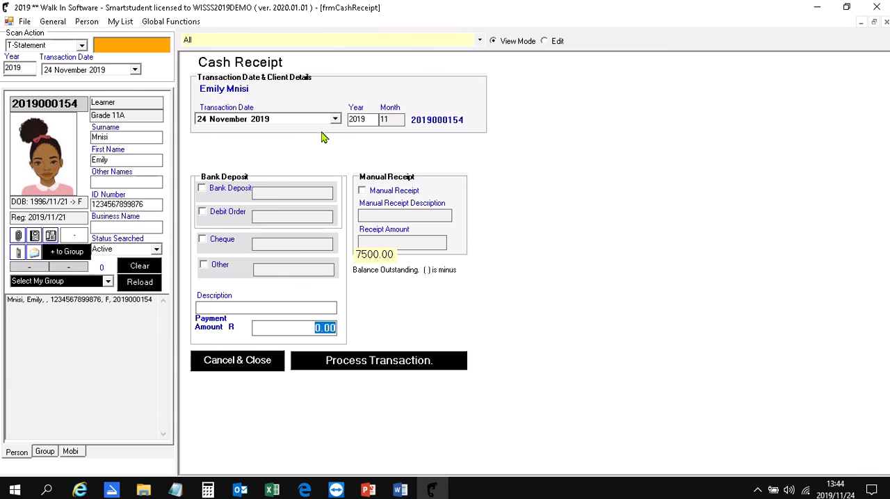
Start another cash receipt for the learner and set its transaction date to 6 March 2019.
left_click(334, 118)
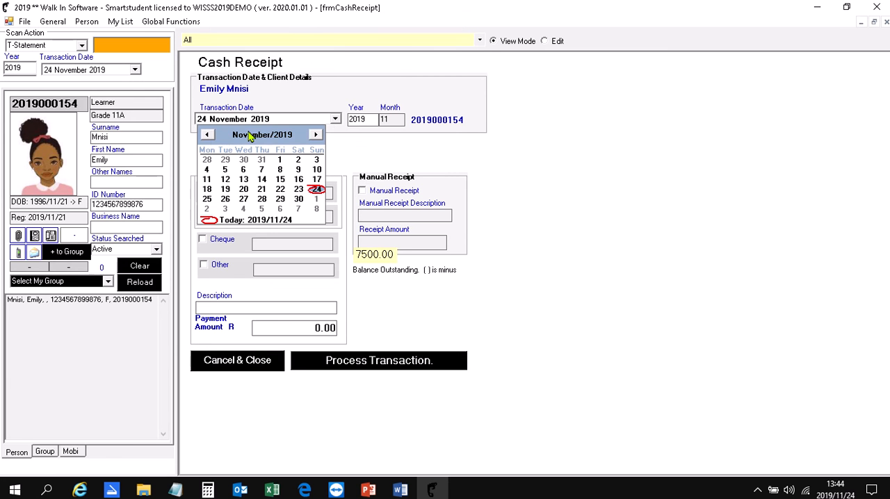
left_click(208, 136)
left_click(208, 135)
left_click(208, 136)
left_click(208, 136)
left_click(207, 136)
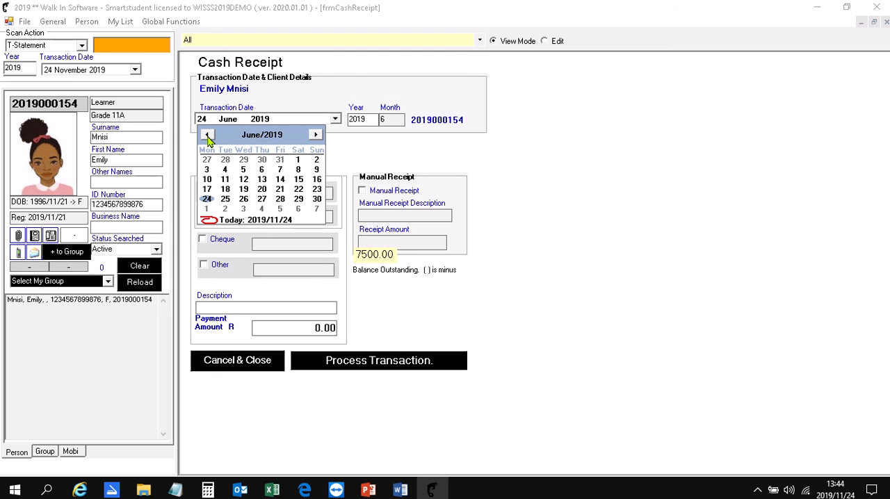
left_click(208, 136)
left_click(208, 135)
left_click(208, 136)
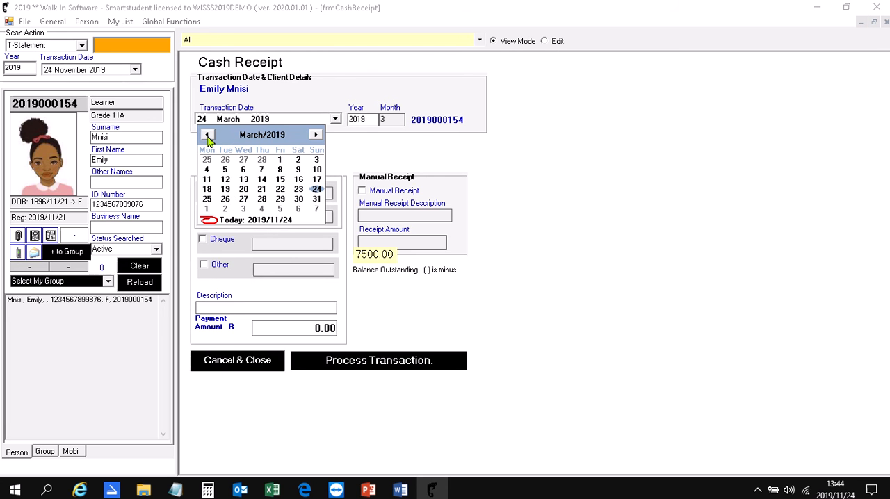
left_click(242, 170)
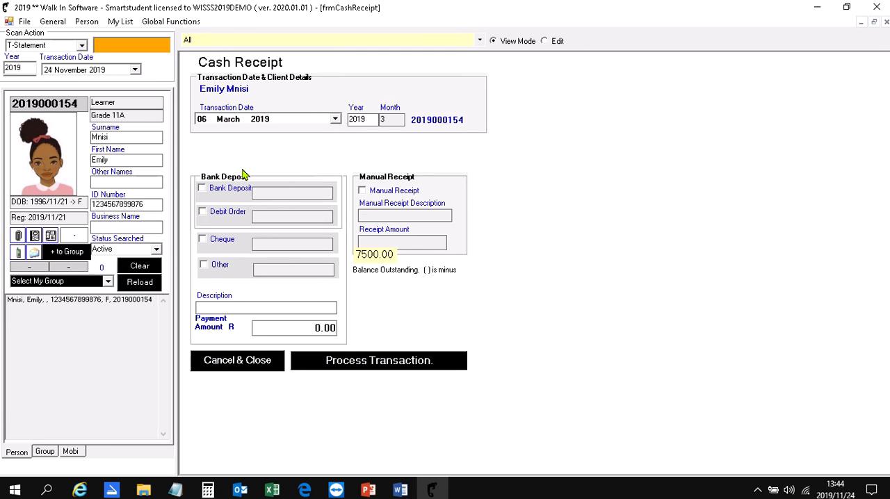
Mark the receipt's payment type as Other with the reference Trace 12345.
left_click(204, 266)
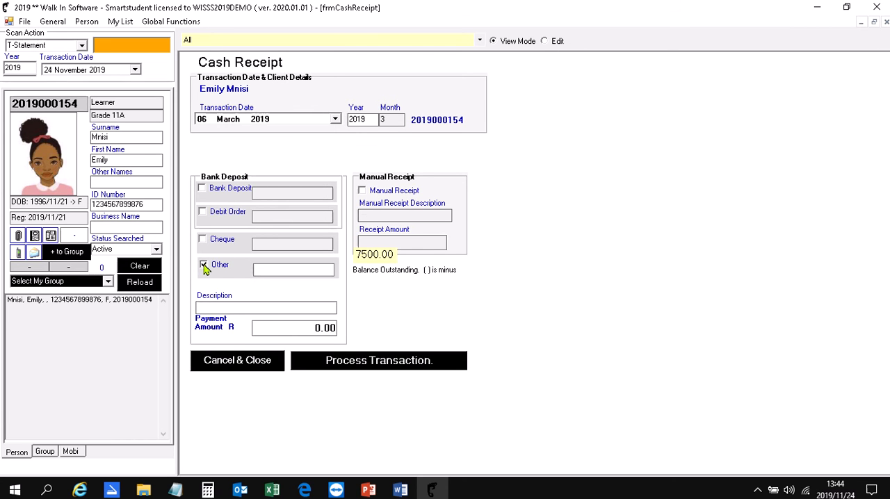
left_click(271, 270)
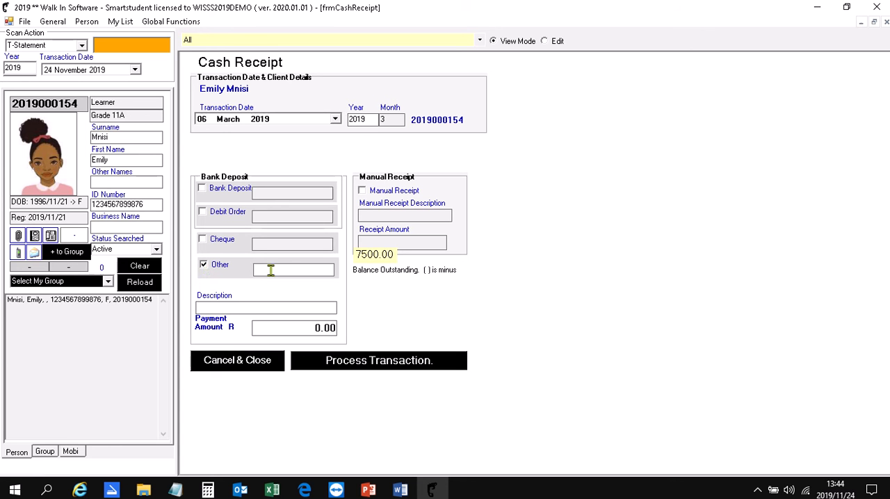
type("Trace 12345")
Enter a payment amount of R3000, process the receipt with that amount tendered, and close the result.
left_click(304, 329)
type("3000")
left_click(362, 366)
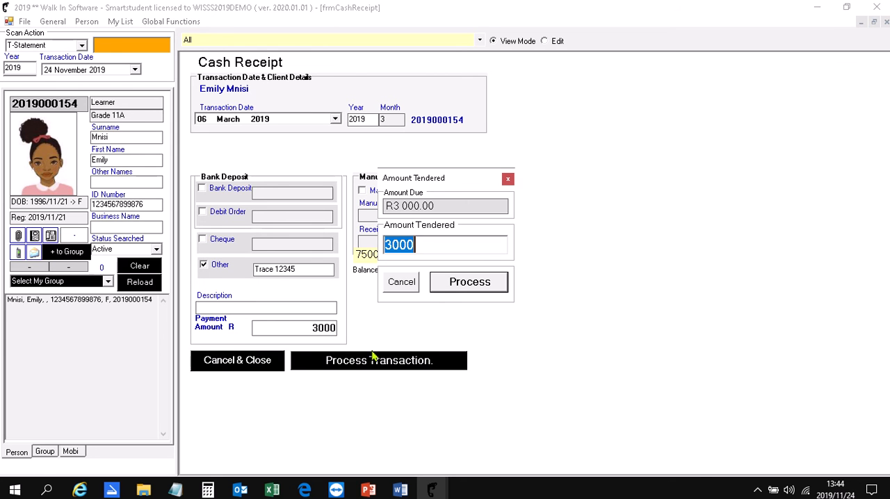
left_click(454, 286)
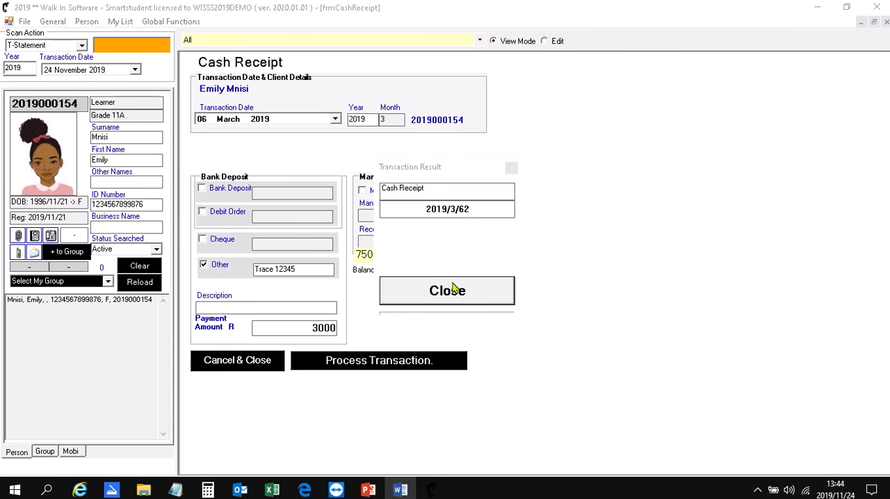
left_click(454, 290)
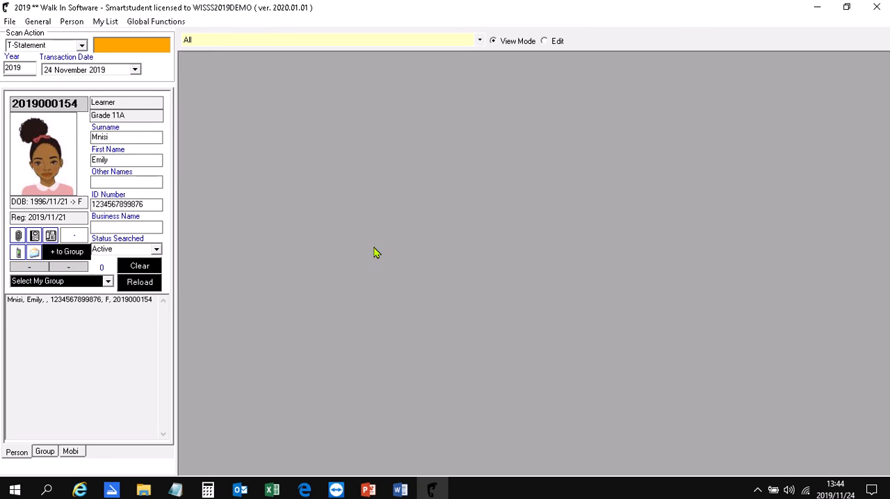
Set the scan action to NONE and reselect the learner in the person list.
left_click(81, 45)
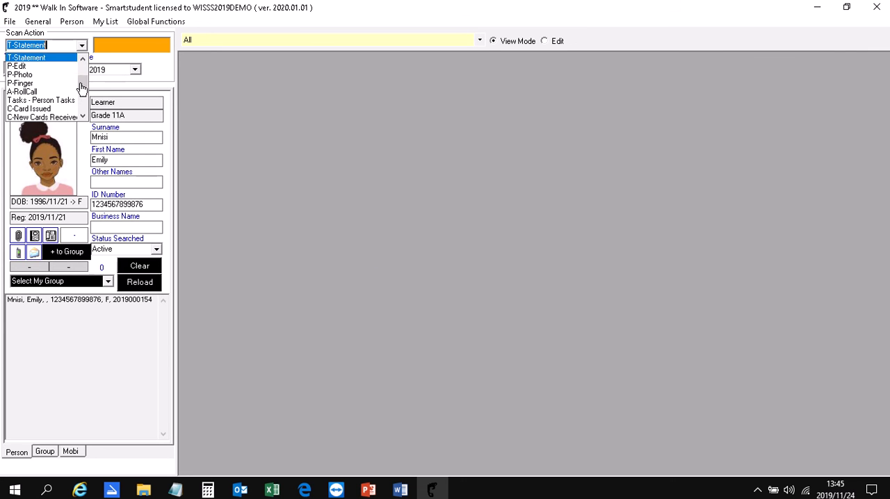
left_click_drag(79, 79, 79, 62)
left_click(58, 59)
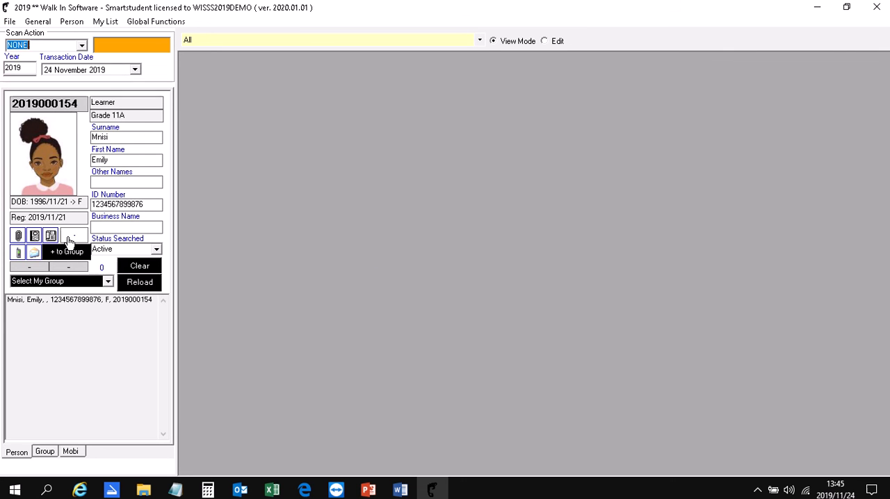
left_click(46, 300)
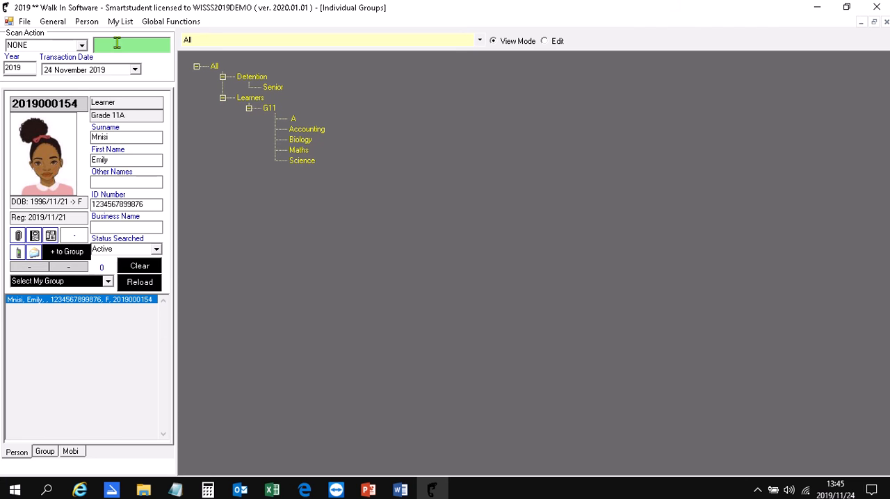
Open the learner's statement, select the sales invoice line, and widen the Description column to read the transaction details in full.
left_click(87, 22)
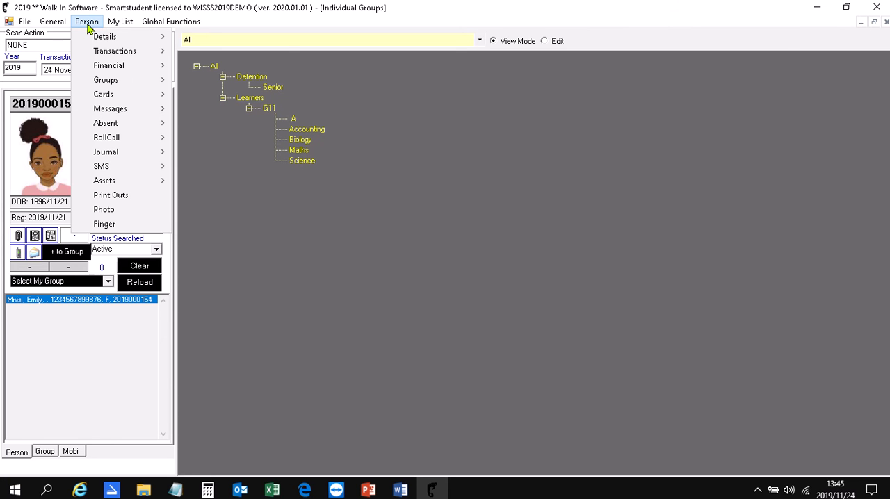
mouse_move(93, 53)
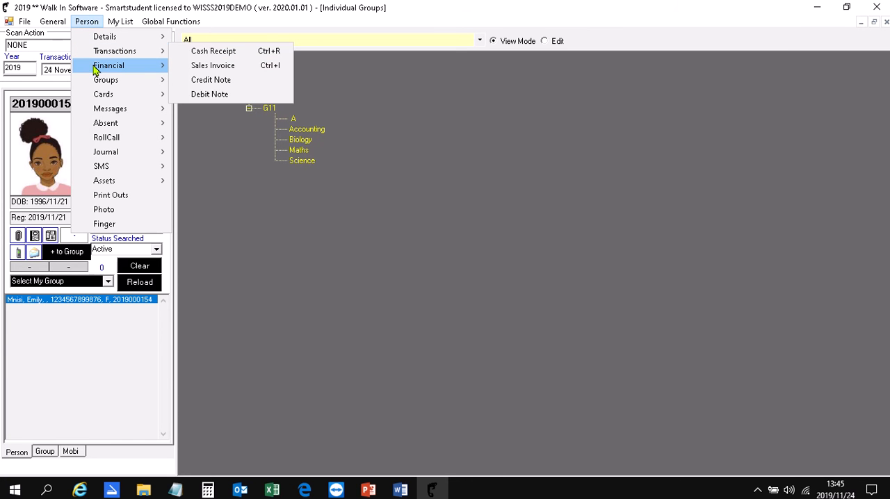
mouse_move(96, 70)
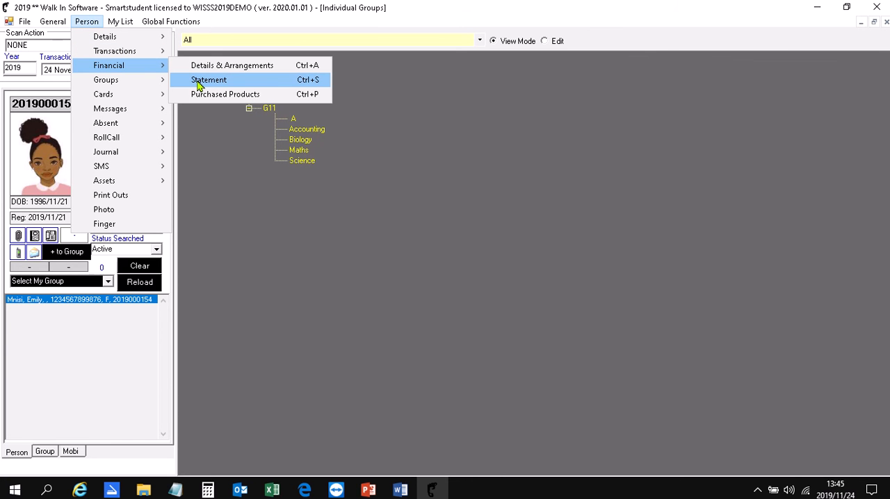
left_click(287, 82)
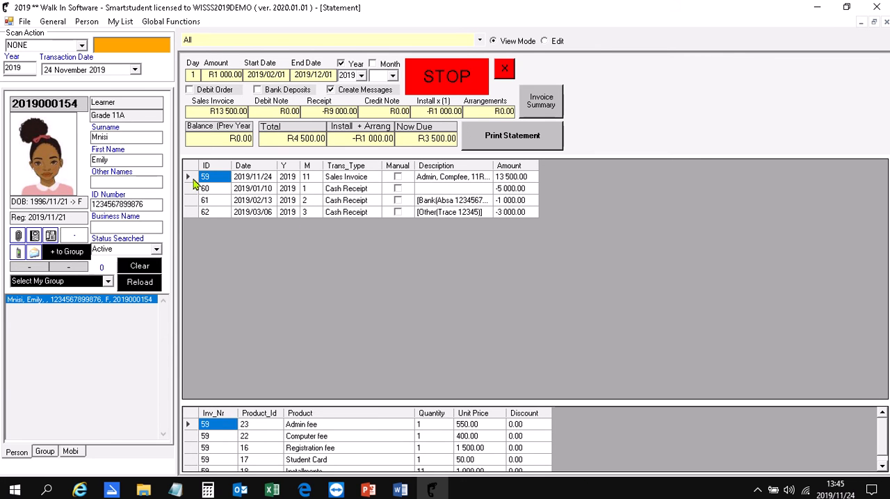
left_click(189, 177)
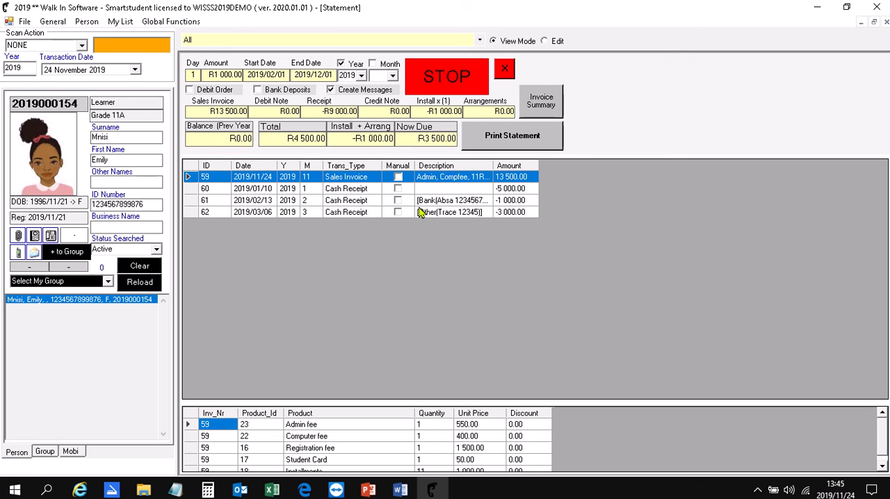
left_click_drag(492, 165, 576, 198)
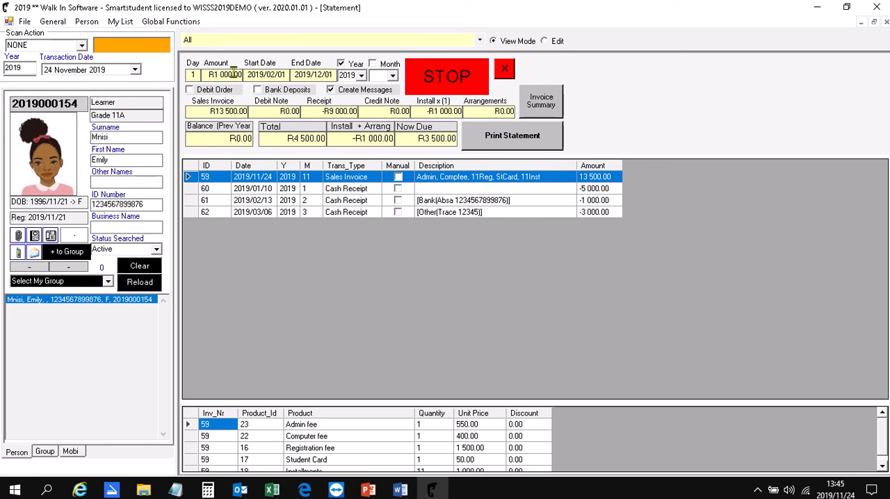
Open the learner's financial details and arrangements and add an arrangement with an amount to pay of 3500.
left_click(94, 23)
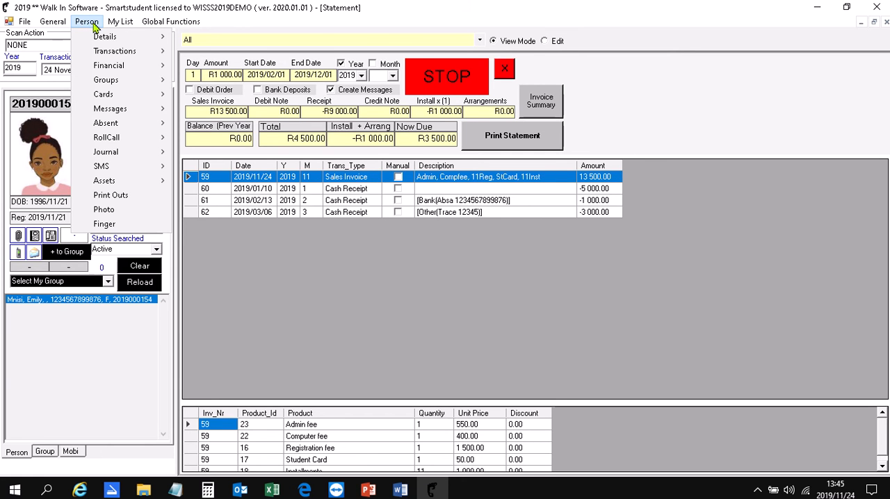
mouse_move(105, 65)
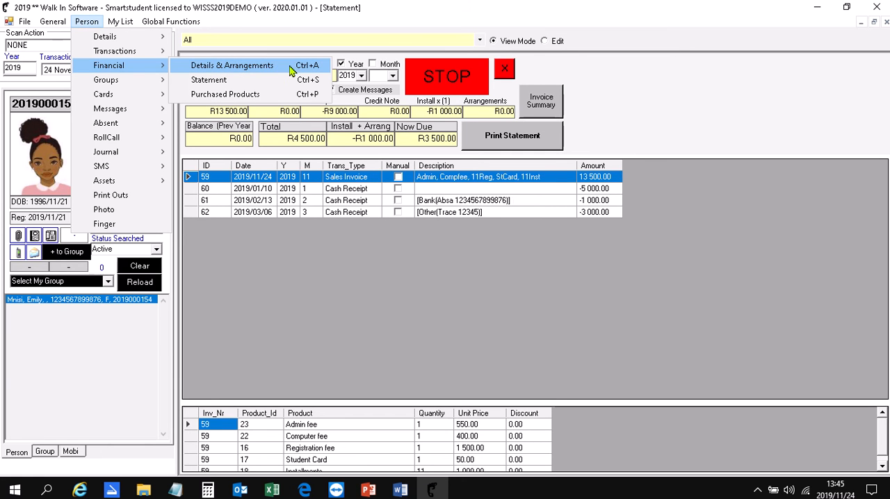
left_click(323, 70)
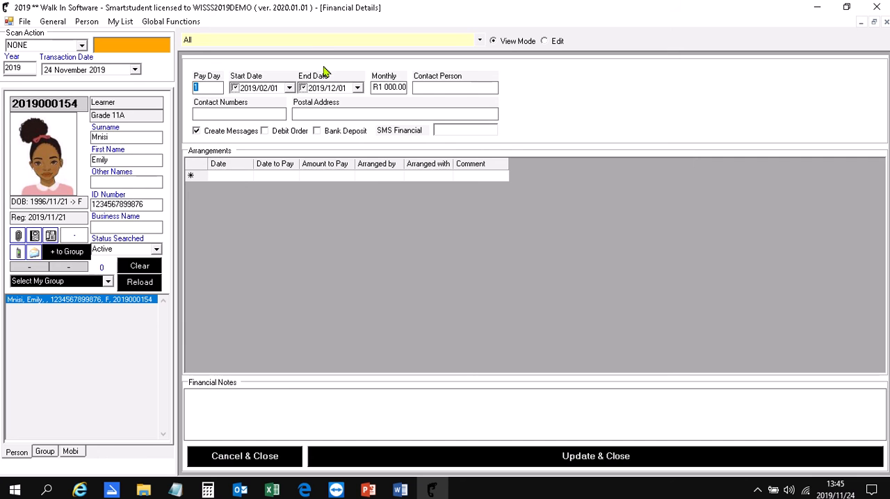
left_click(211, 178)
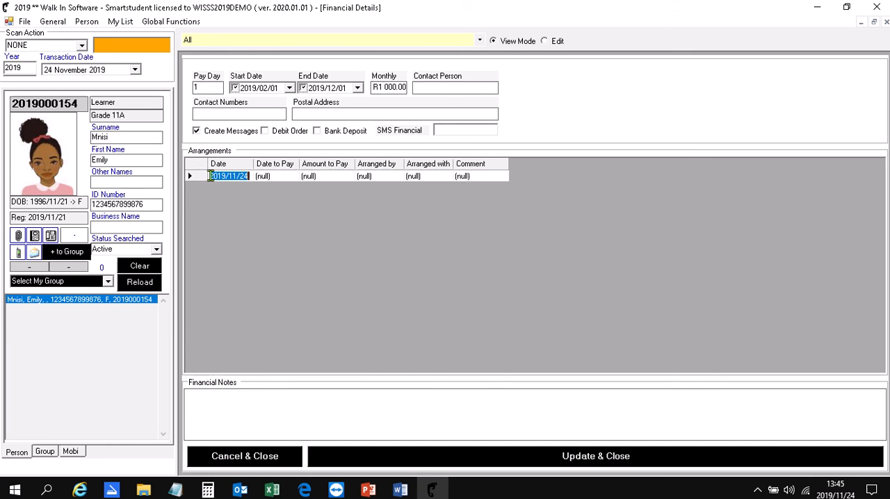
left_click(317, 178)
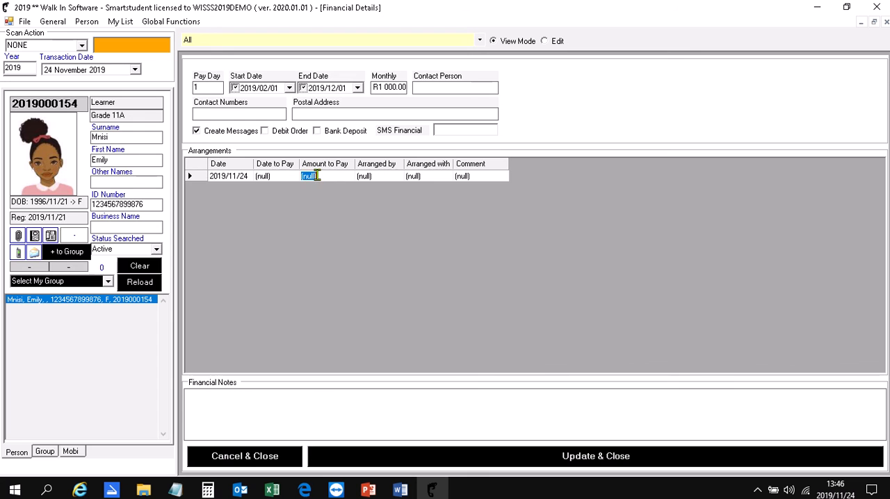
type("3500")
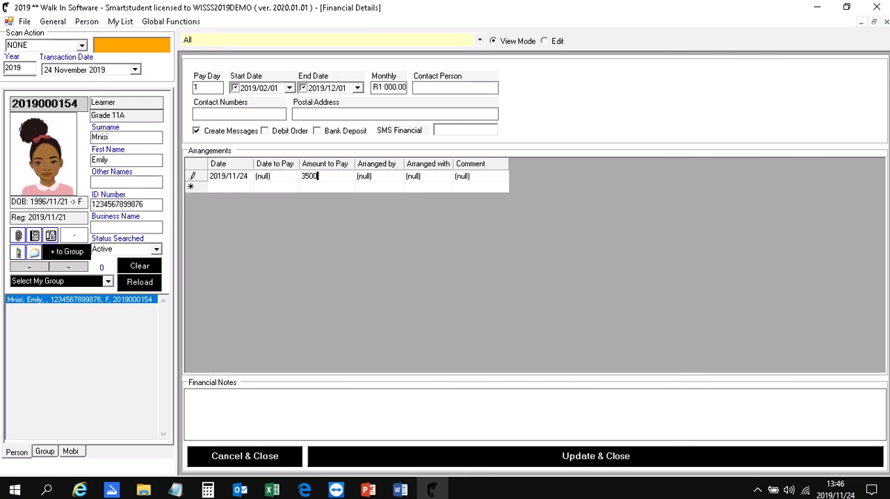
Set the arrangement's date to pay to 2019/12/10 and enter Father as the person it was arranged by.
left_click(260, 176)
type("2019/12/10")
left_click(366, 177)
type("Father")
Enter the name of the person the payment was arranged with, add the comment Bonus, and save and close the financial details.
left_click(427, 177)
type("Sandy")
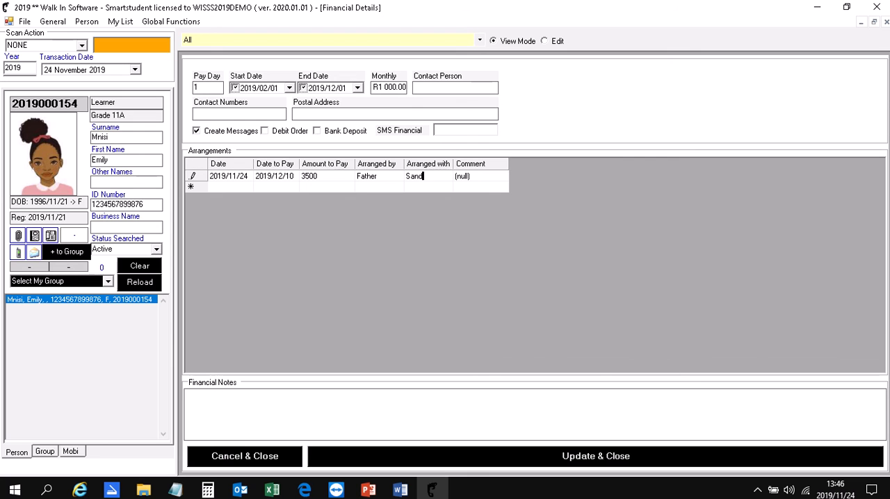
key("Tab")
type("Bonus")
left_click(483, 456)
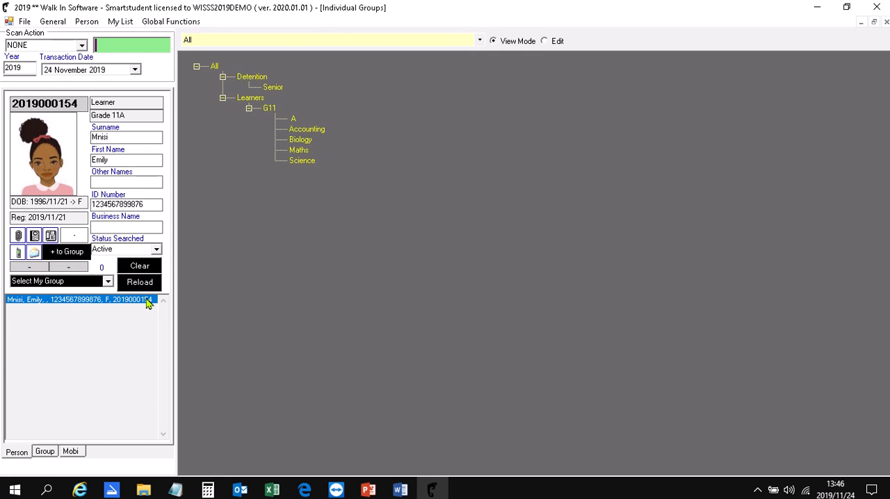
Open the learner's statement and view its printable summary in the browser, and close the browser again.
double_click(147, 303)
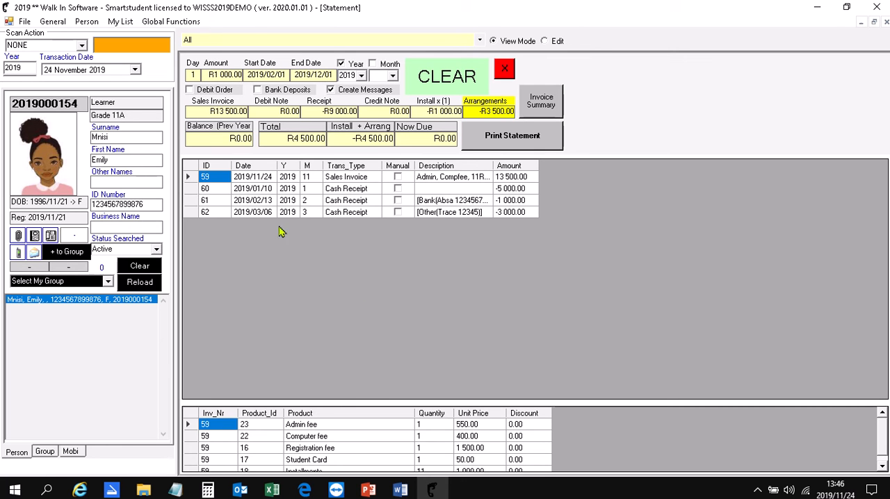
left_click(491, 139)
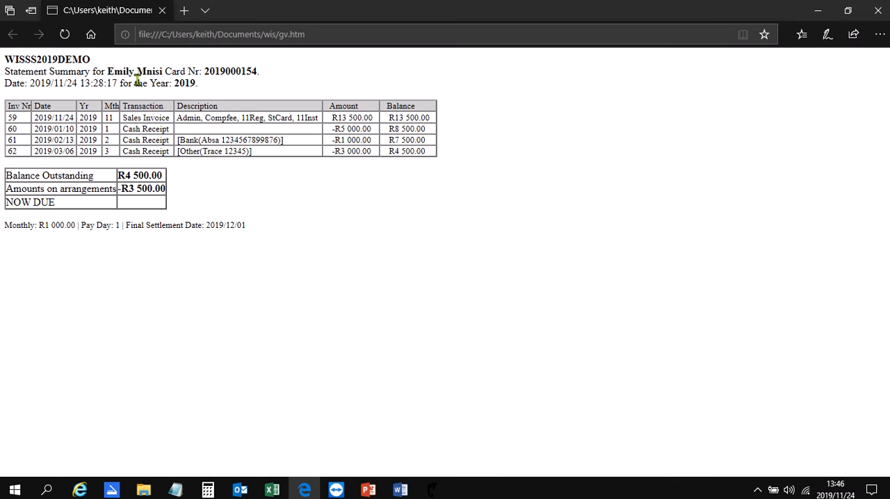
left_click(877, 11)
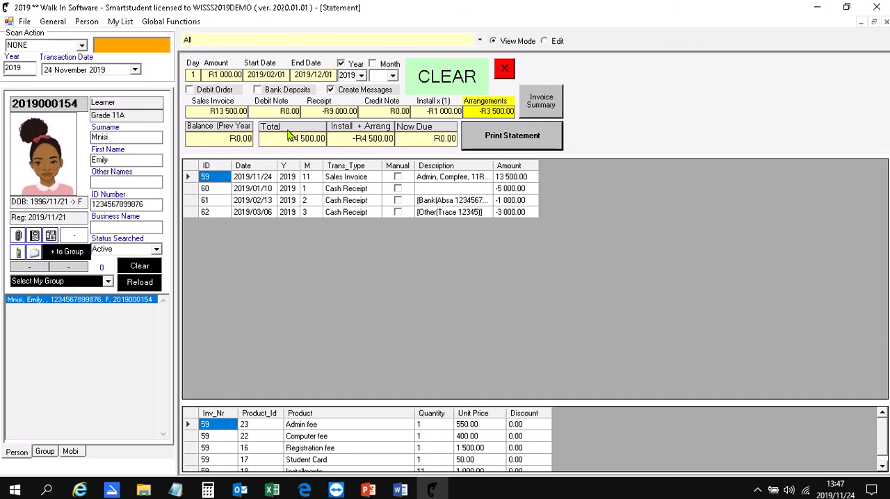
Open the person's print-outs, choose the Financial statement type, load the persons, and generate the statement's print preview.
left_click(80, 23)
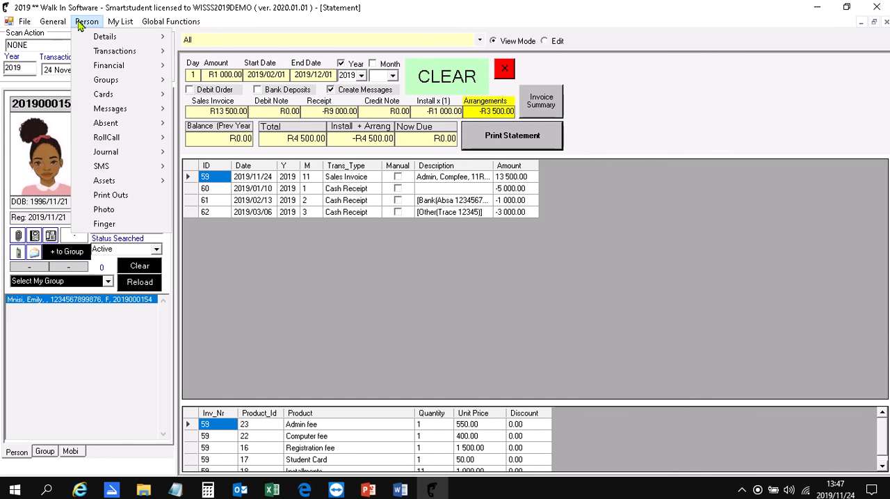
left_click(125, 195)
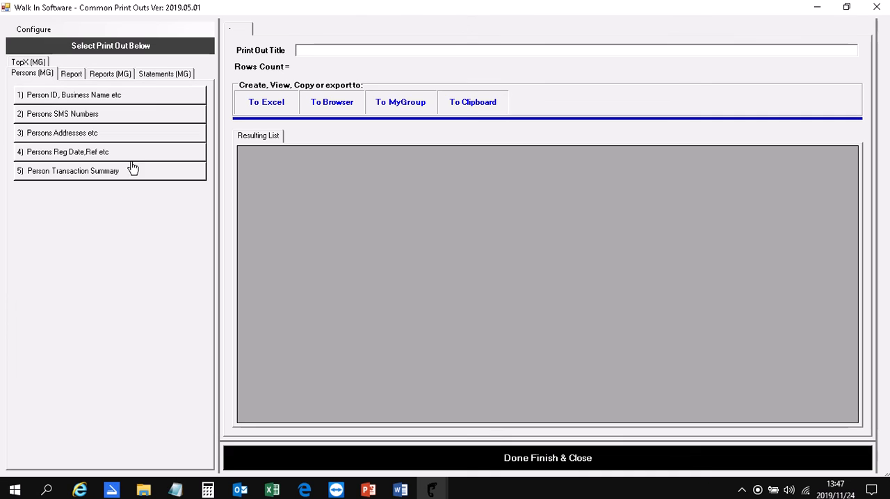
left_click(159, 73)
left_click(119, 112)
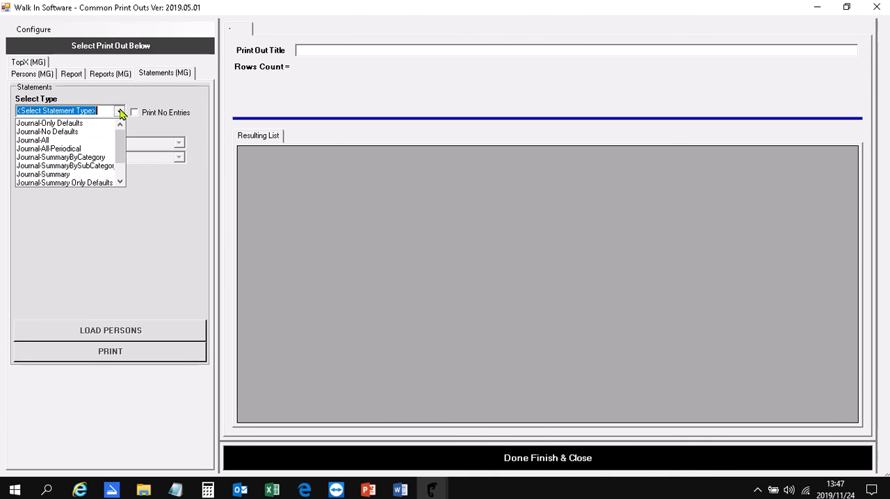
left_click(121, 182)
left_click(120, 182)
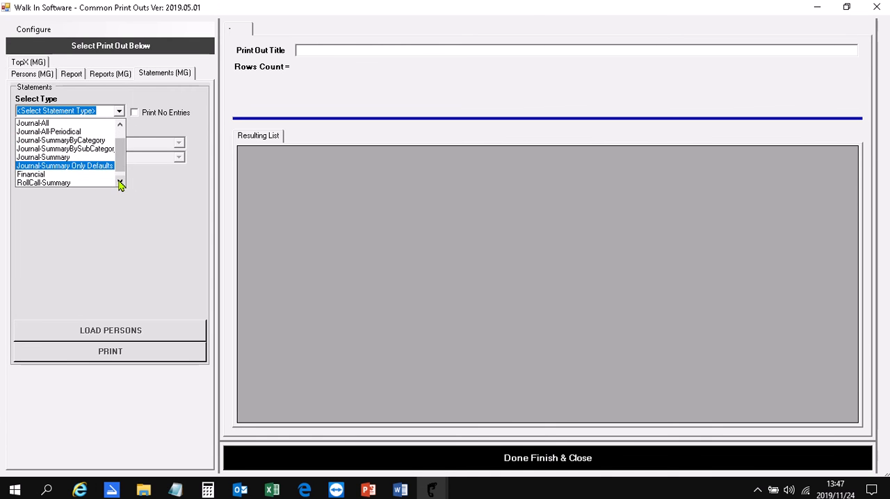
left_click(99, 174)
left_click(101, 326)
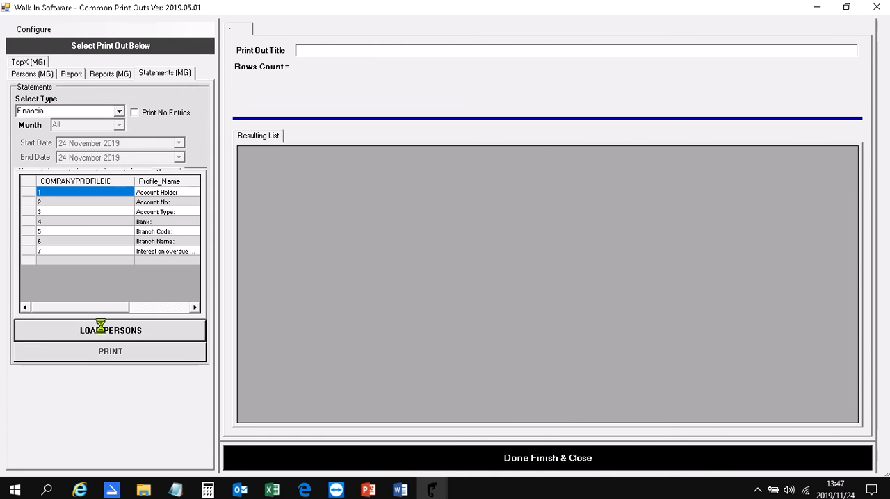
left_click(122, 353)
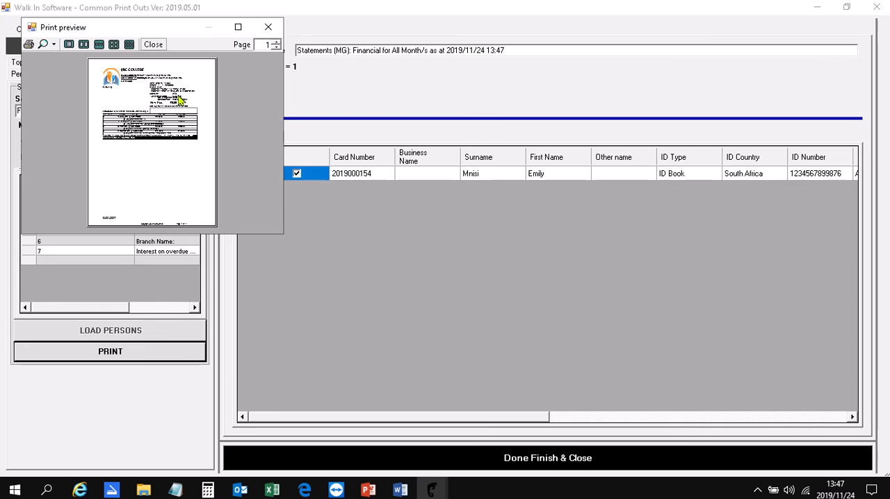
Maximize and zoom the print preview to read the financial statement, and close both the preview and the print-outs window.
left_click(237, 27)
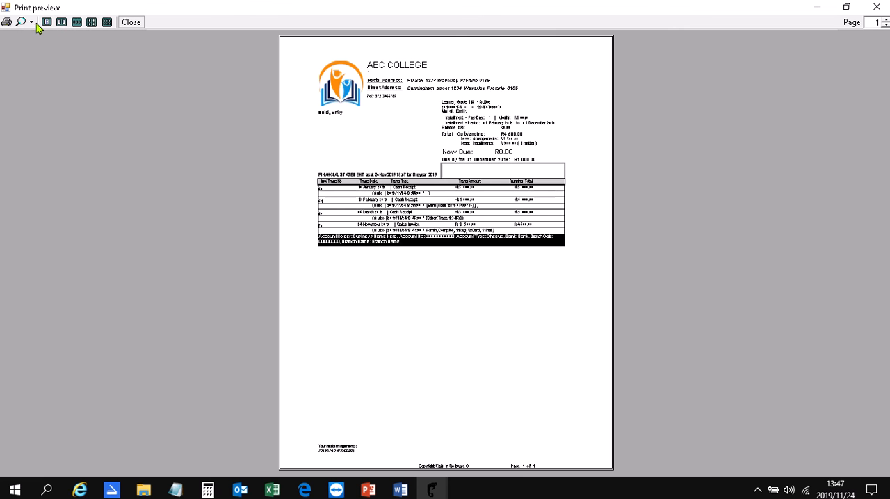
left_click(32, 22)
left_click(40, 95)
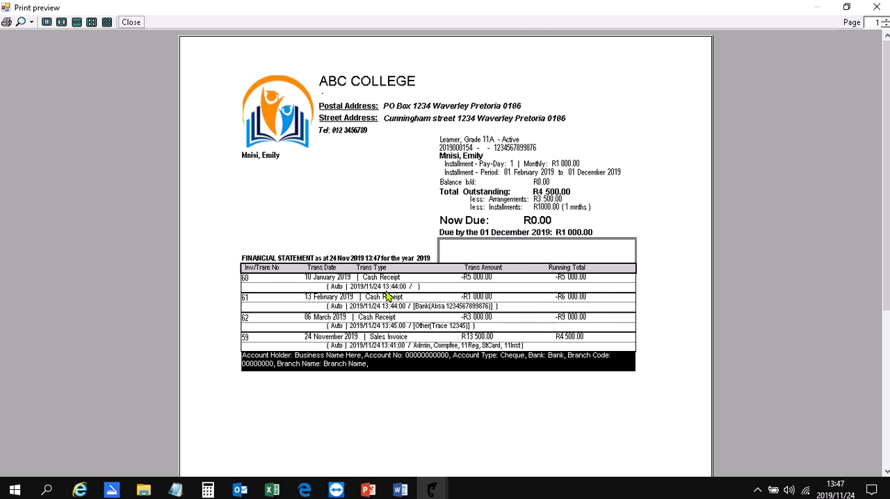
left_click(878, 9)
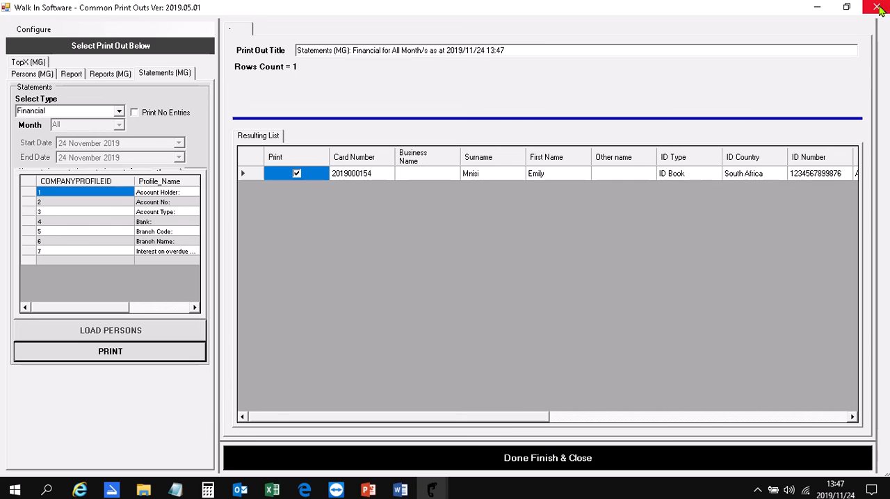
left_click(473, 457)
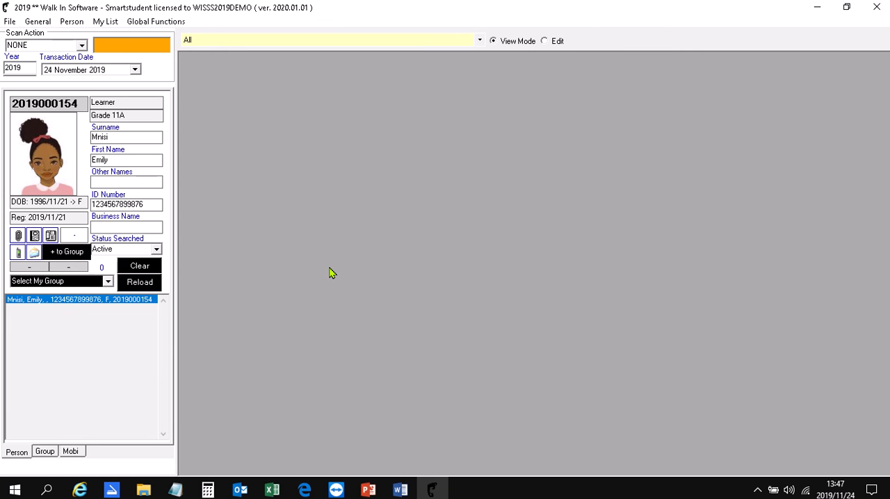
Open the view of all general transactions and set its date range from 2019/01/01 to 2019/11/24.
left_click(103, 22)
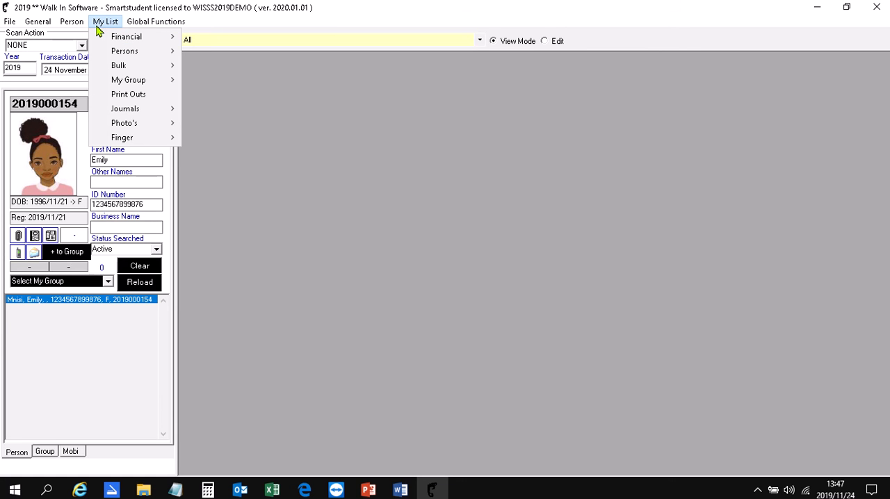
mouse_move(38, 21)
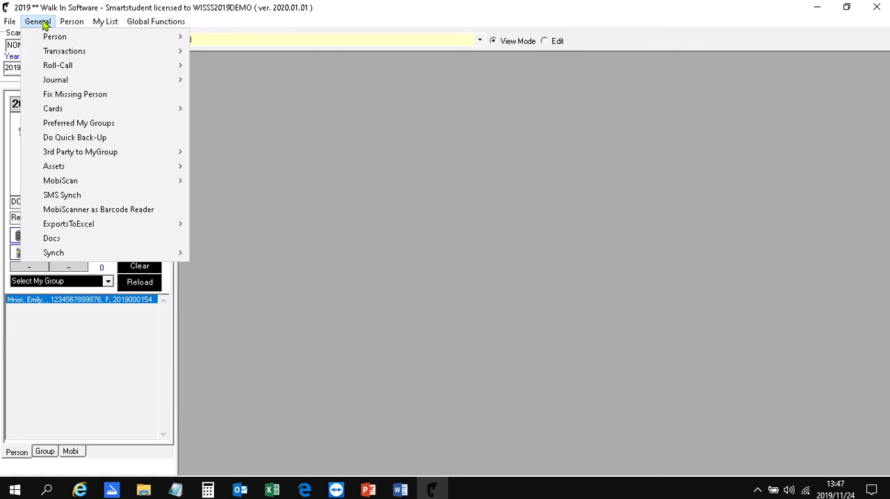
mouse_move(50, 53)
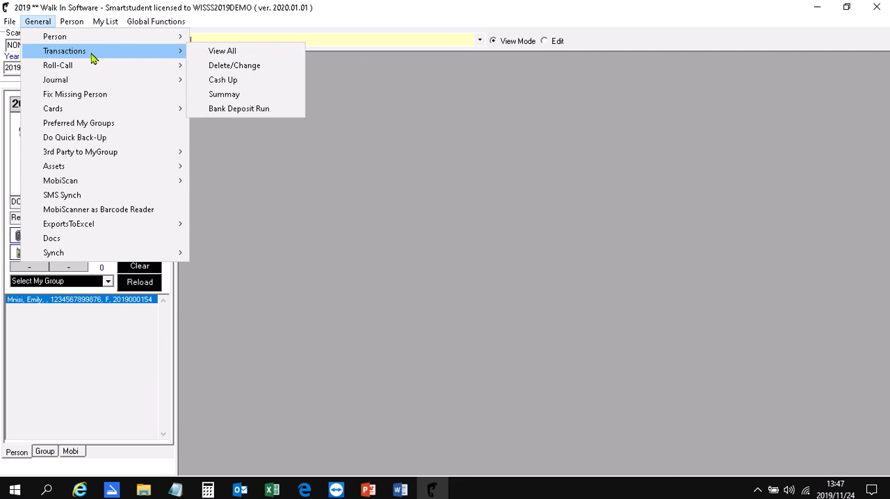
left_click(261, 55)
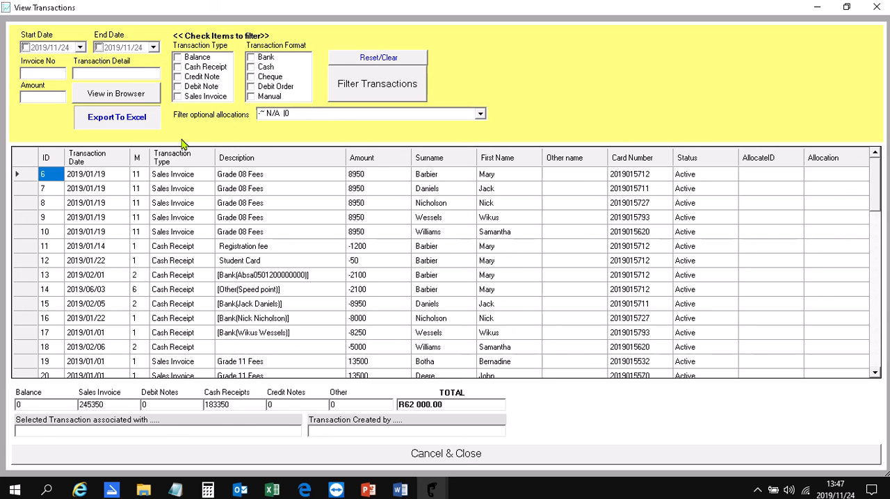
left_click(79, 49)
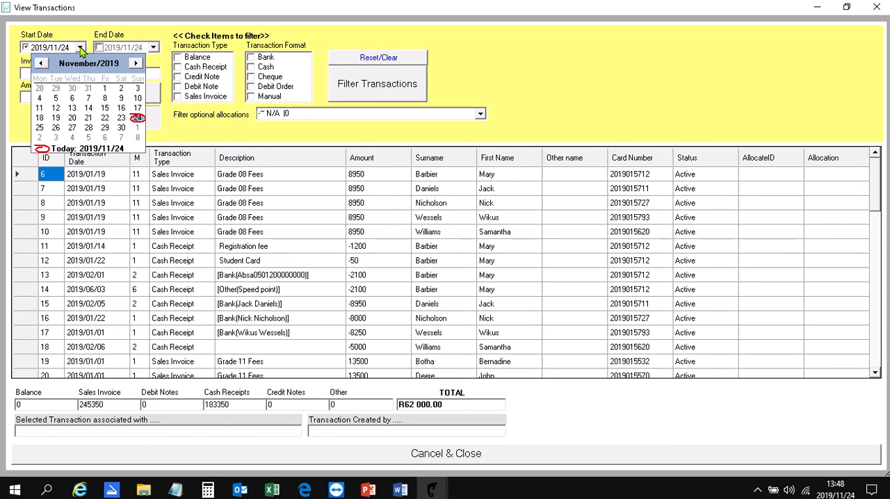
left_click(41, 64)
left_click(41, 64)
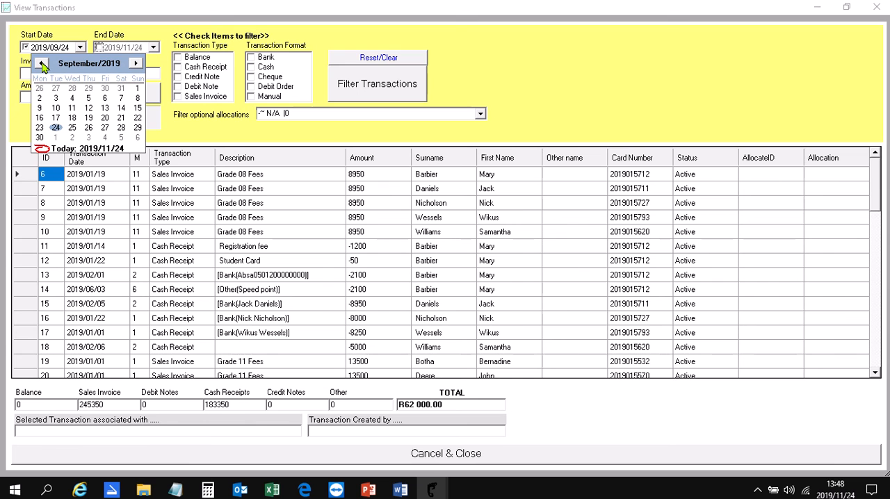
left_click(42, 64)
left_click(42, 63)
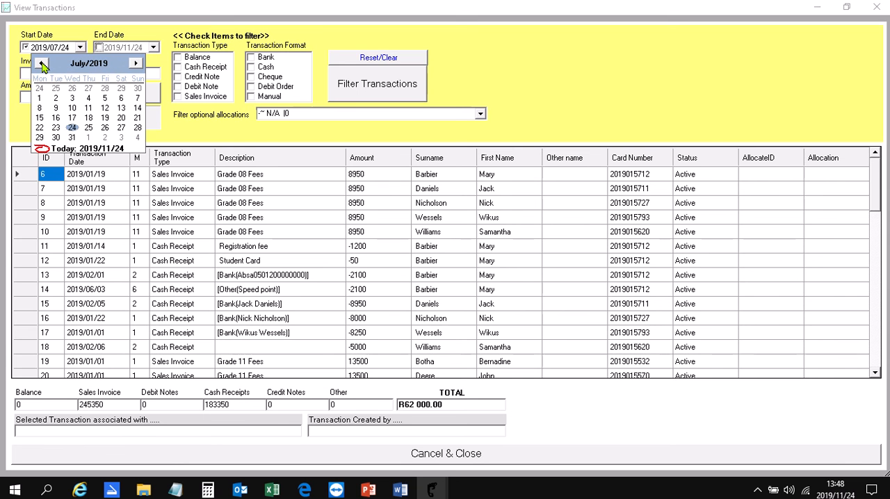
left_click(42, 63)
left_click(42, 63)
left_click(42, 63)
left_click(42, 63)
left_click(42, 63)
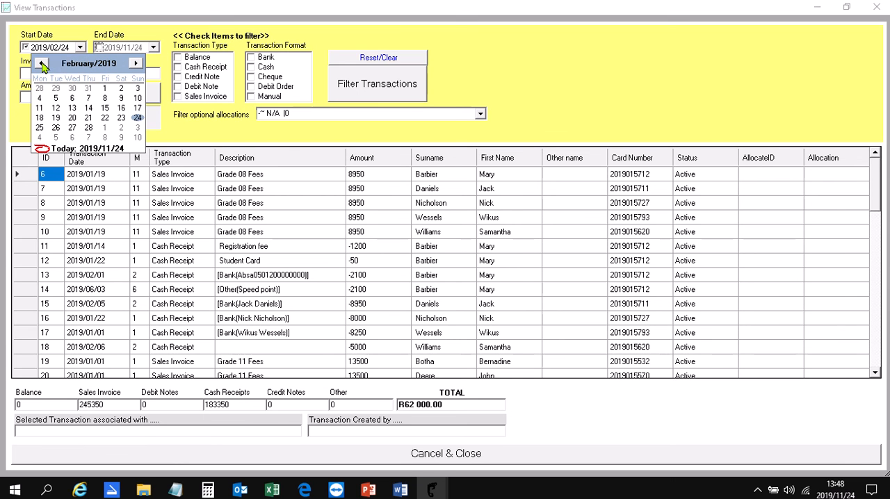
left_click(42, 63)
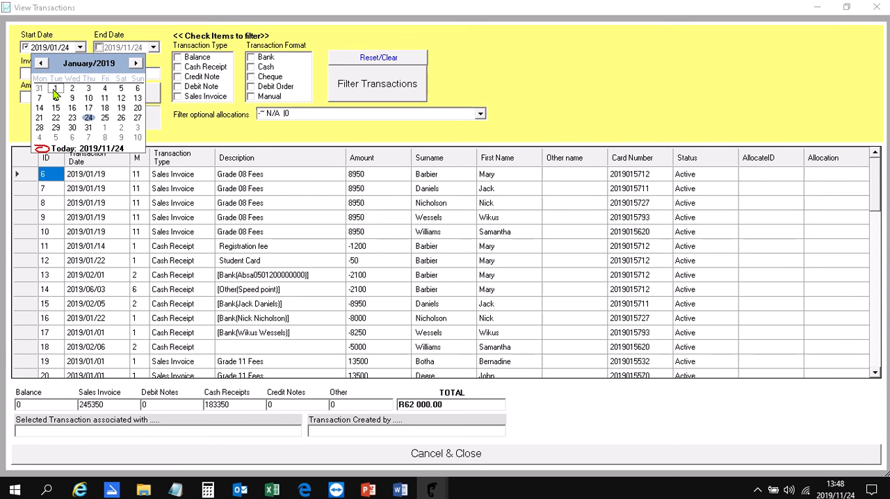
left_click(55, 90)
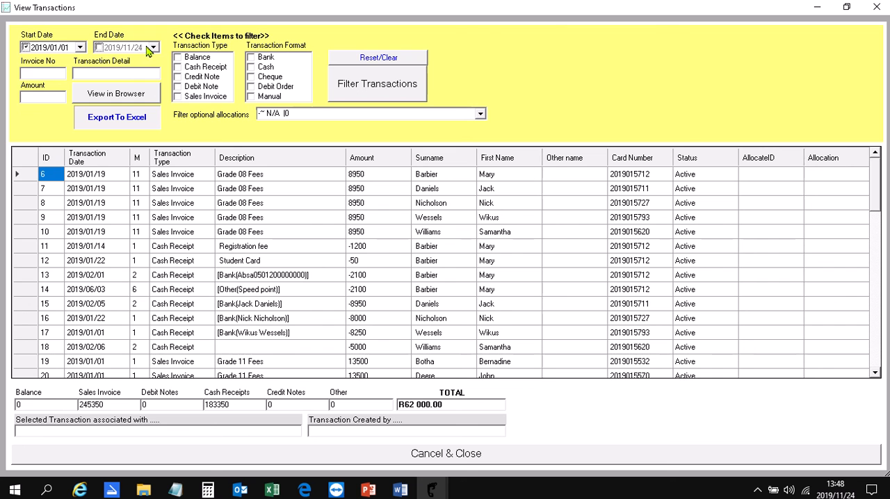
left_click(100, 48)
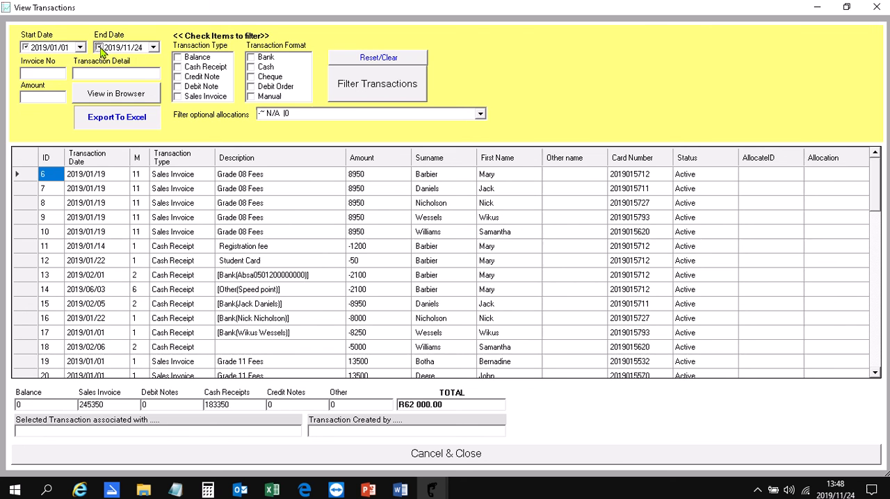
Filter the transactions to show only the Cash Receipt type.
left_click(177, 69)
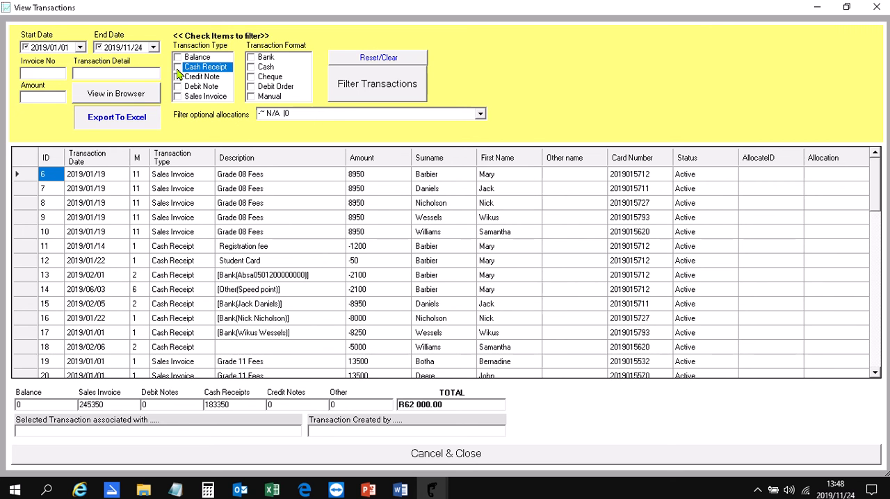
left_click(178, 69)
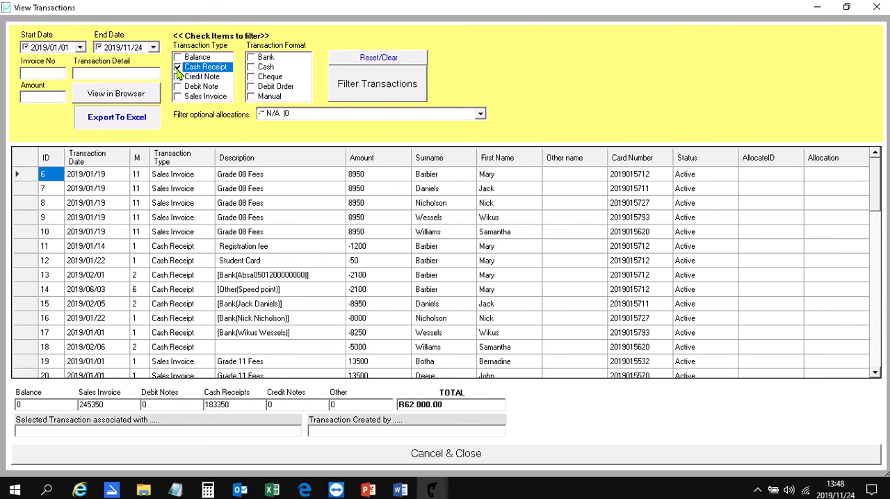
left_click(367, 83)
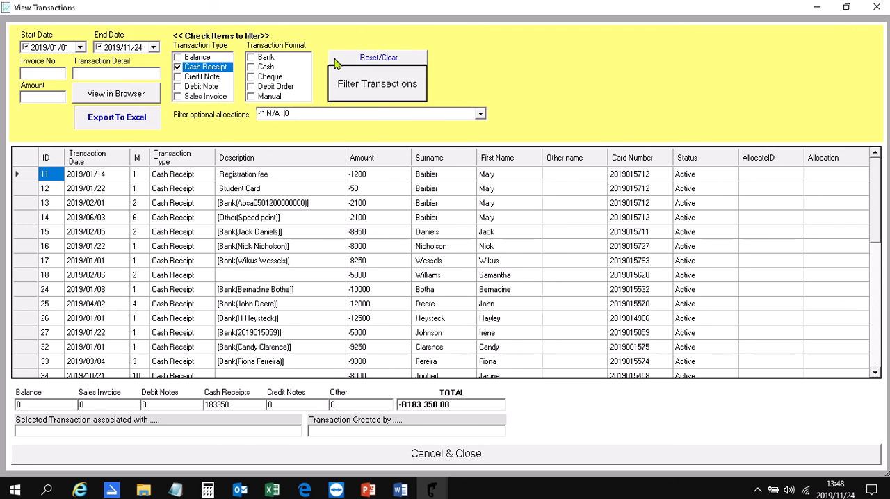
Filter the transactions by Sales Invoice instead of Cash Receipt, review them, and close the transactions view.
left_click(177, 67)
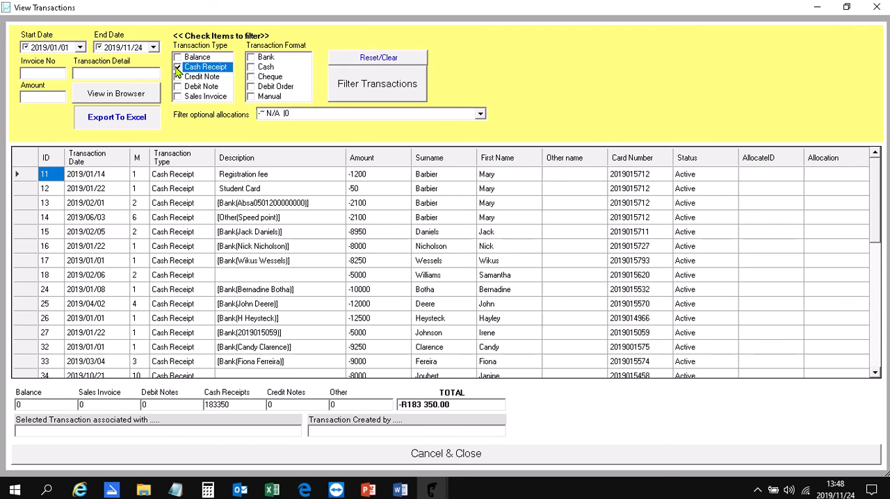
left_click(178, 96)
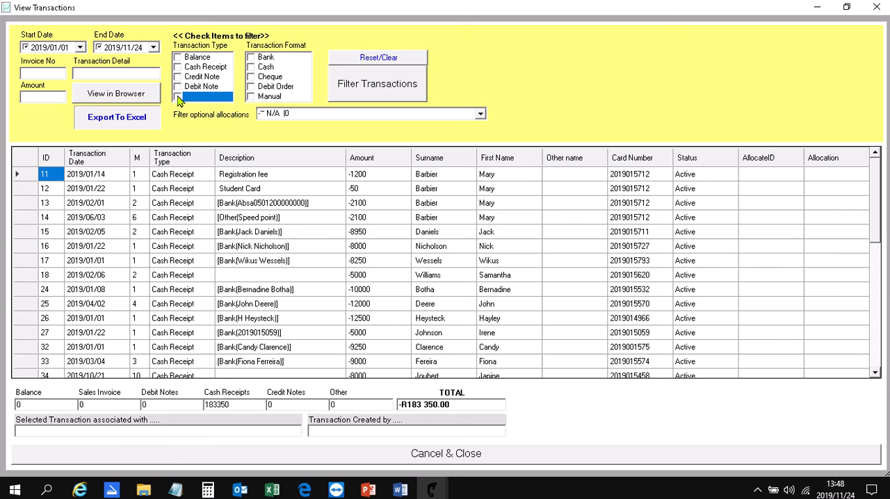
left_click(355, 85)
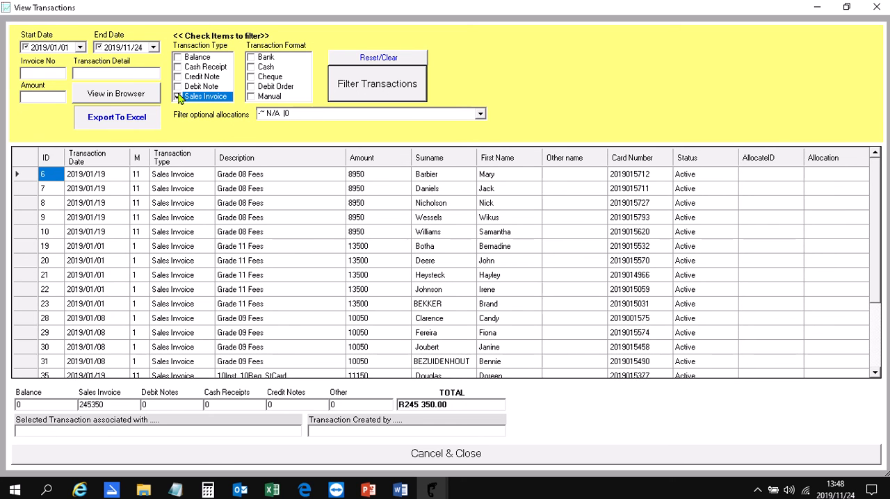
left_click(338, 455)
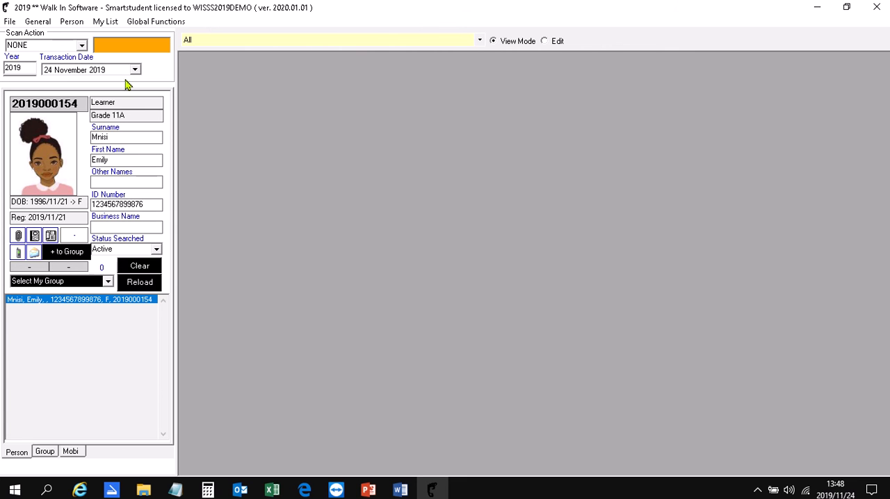
Reload the full person list, calculate its summary of balances, and sort the results by Arrangements with the largest amount first.
left_click(139, 282)
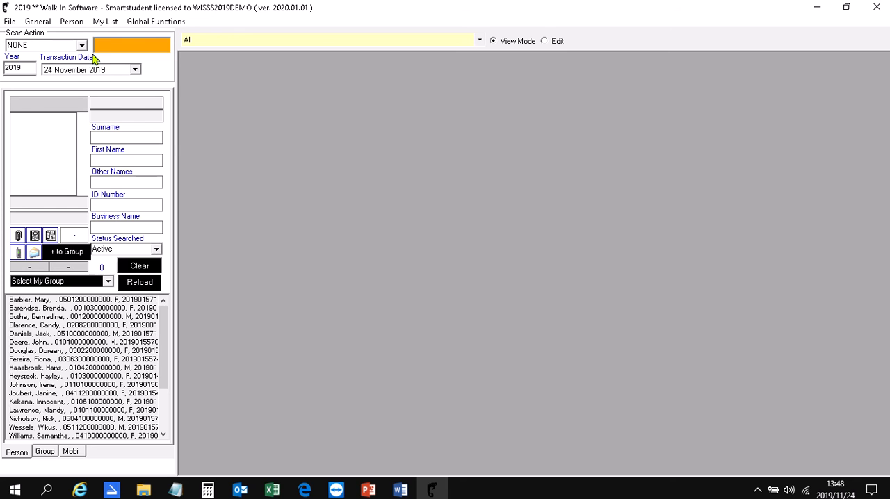
left_click(106, 21)
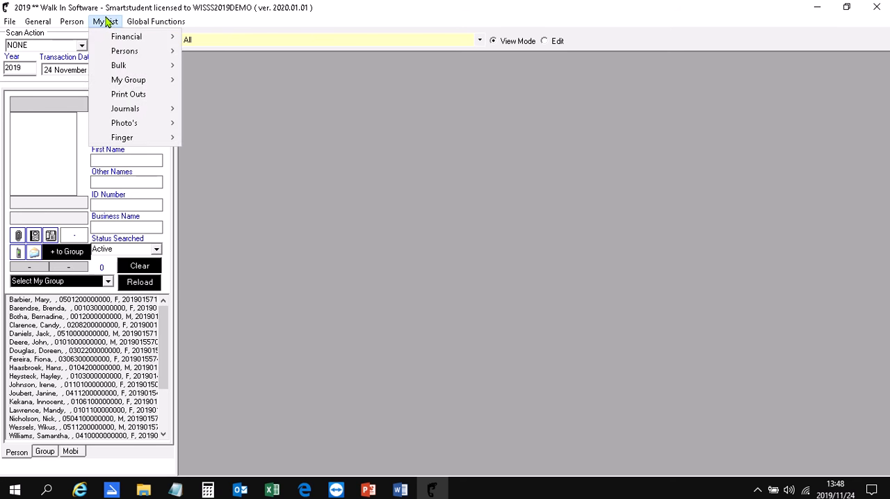
mouse_move(104, 37)
left_click(208, 41)
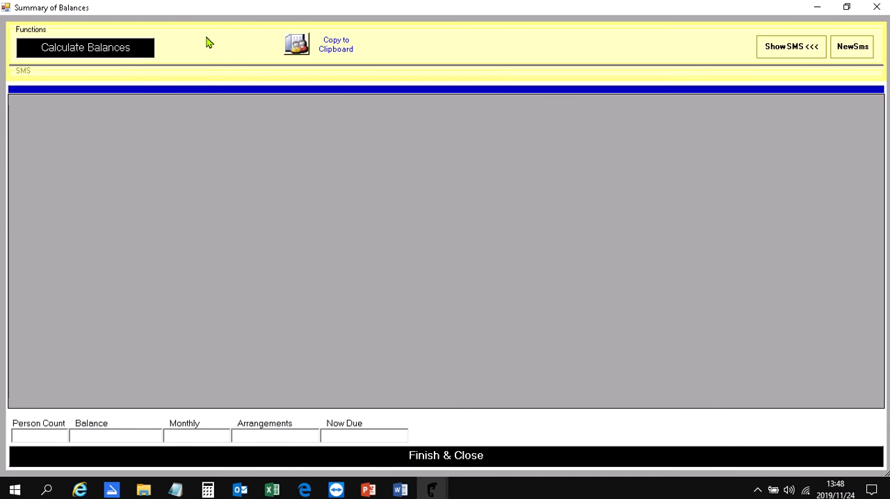
left_click(140, 48)
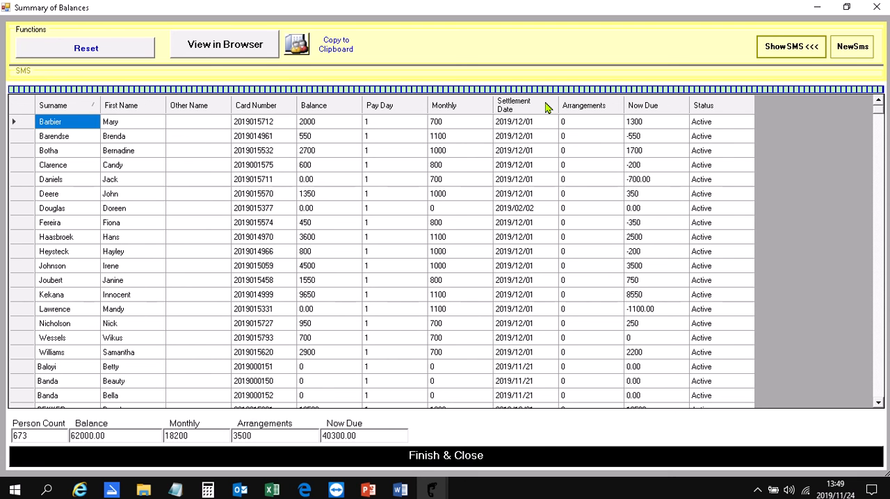
left_click(616, 106)
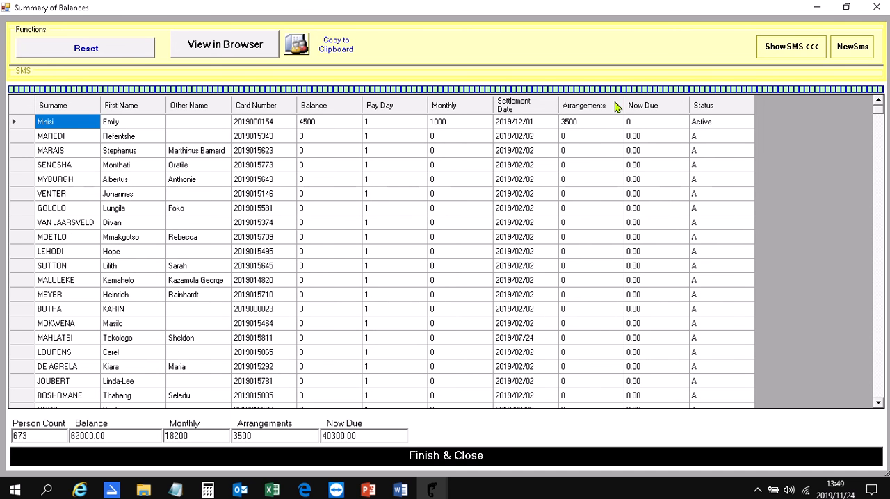
Sort the summary of balances by Now Due with the largest amount first.
left_click(24, 125)
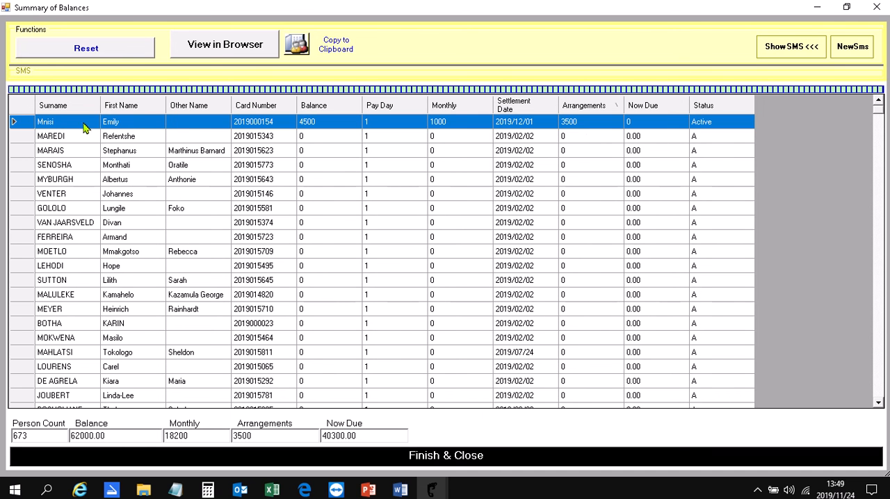
left_click(682, 104)
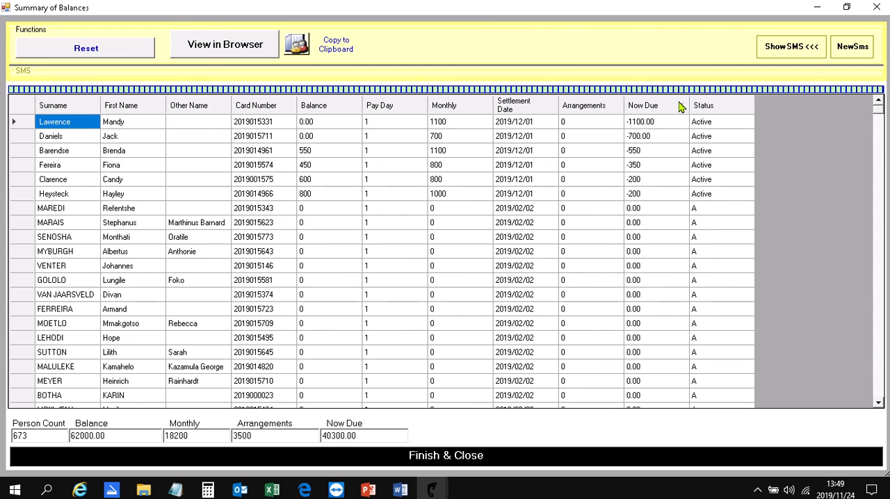
left_click(675, 107)
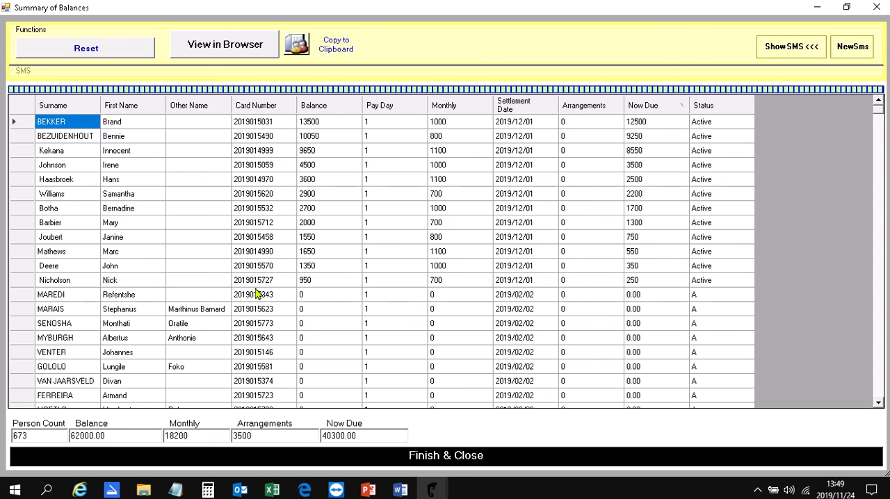
Remove all rows with a zero or negative Now Due amount, and check the remaining balances as a browser report.
left_click(29, 298)
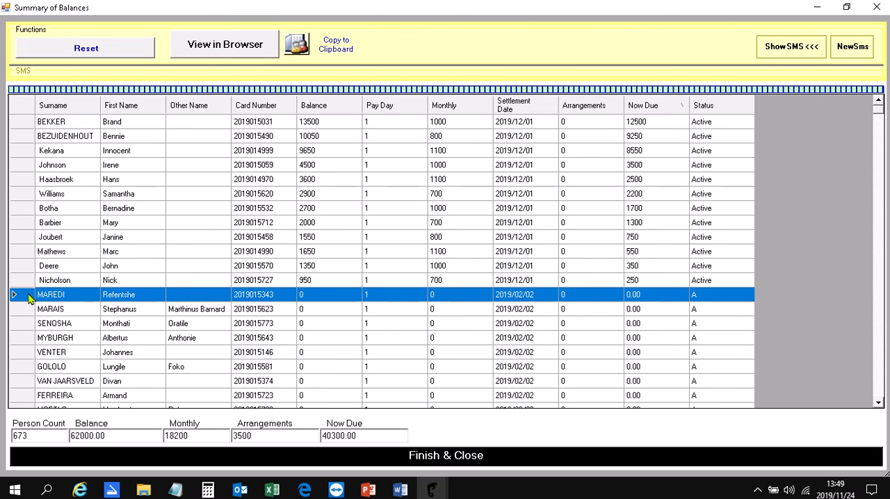
key("ctrl+shift+End")
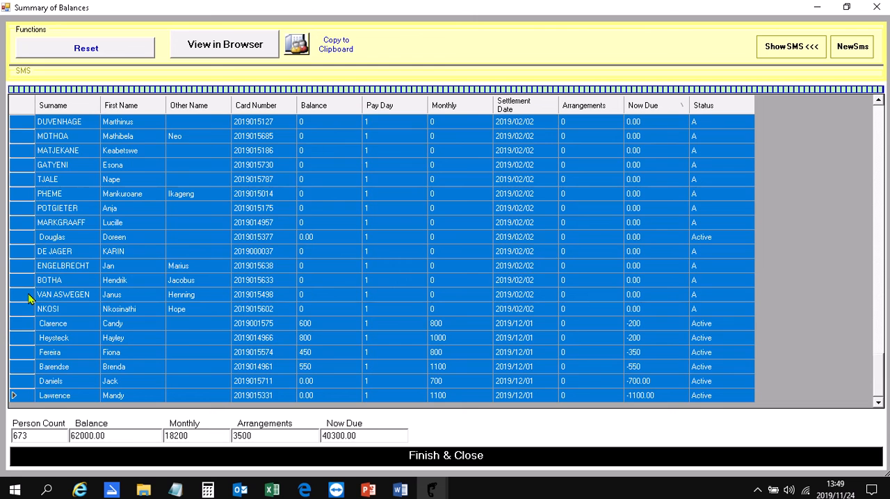
key("Delete")
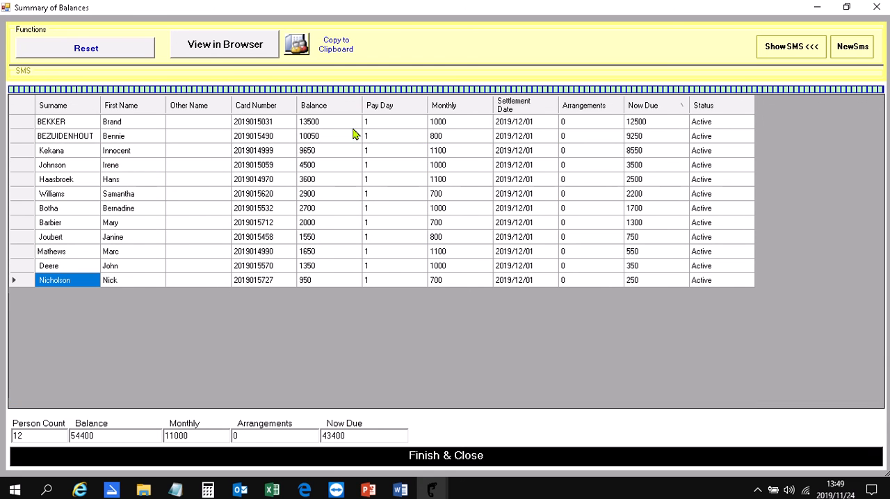
left_click(223, 53)
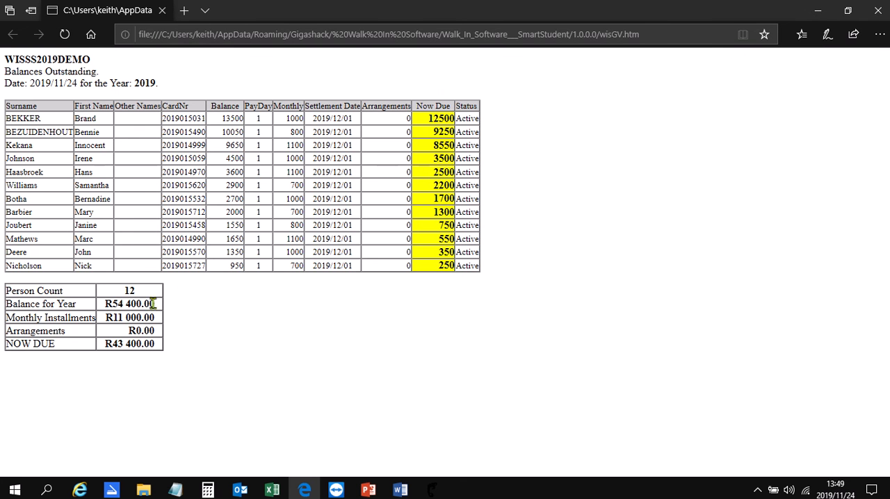
left_click(877, 11)
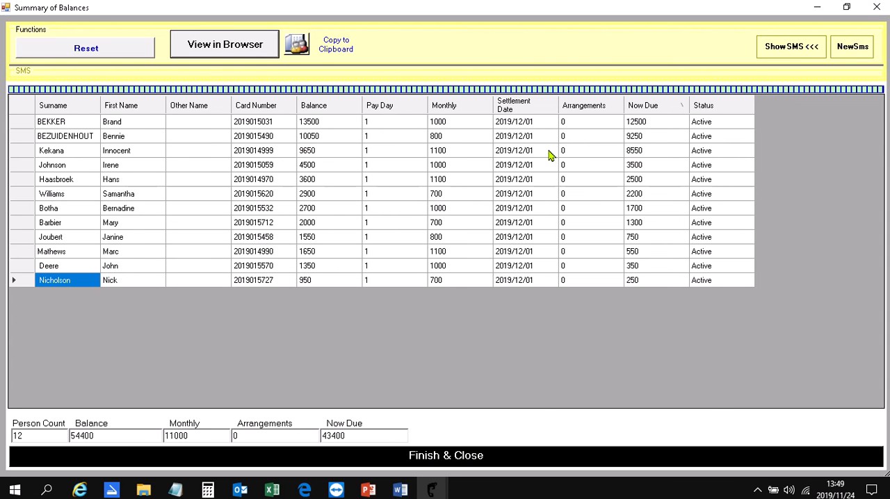
Start a new SMS to the remaining persons and replace the default text with "Dear [First Name] [Surname]" using column placeholders.
left_click(857, 49)
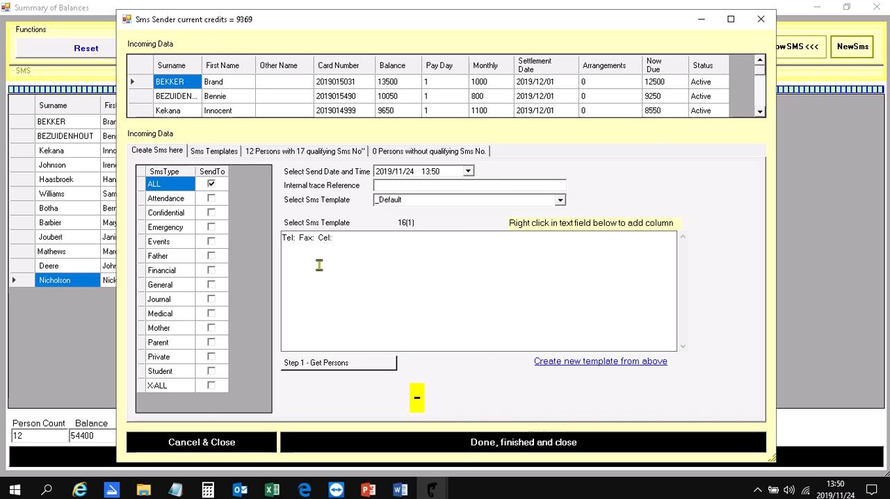
left_click_drag(336, 252, 269, 243)
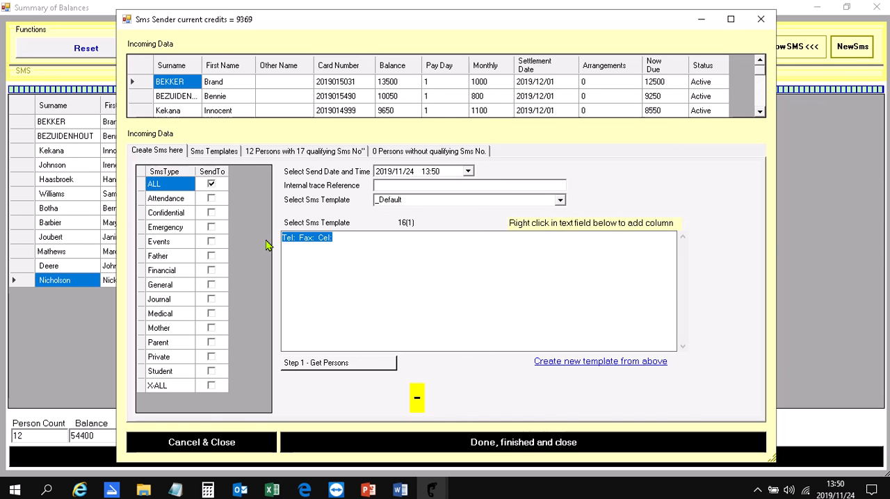
type("Dear")
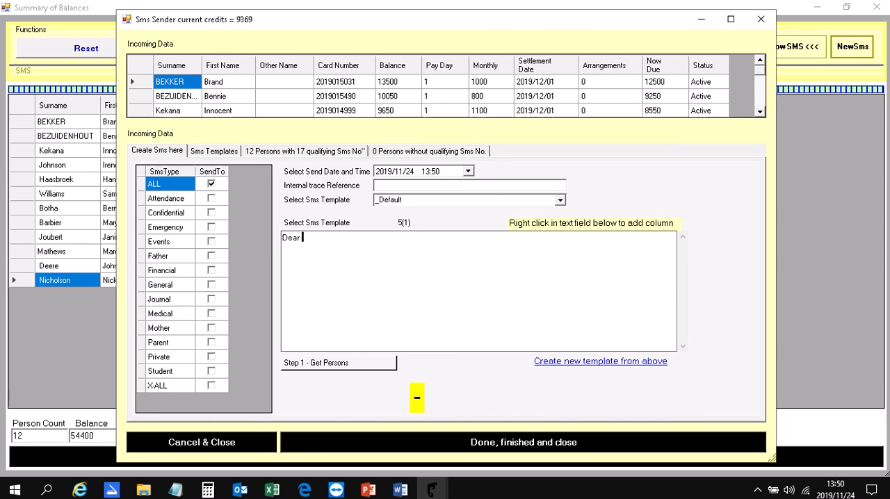
right_click(313, 242)
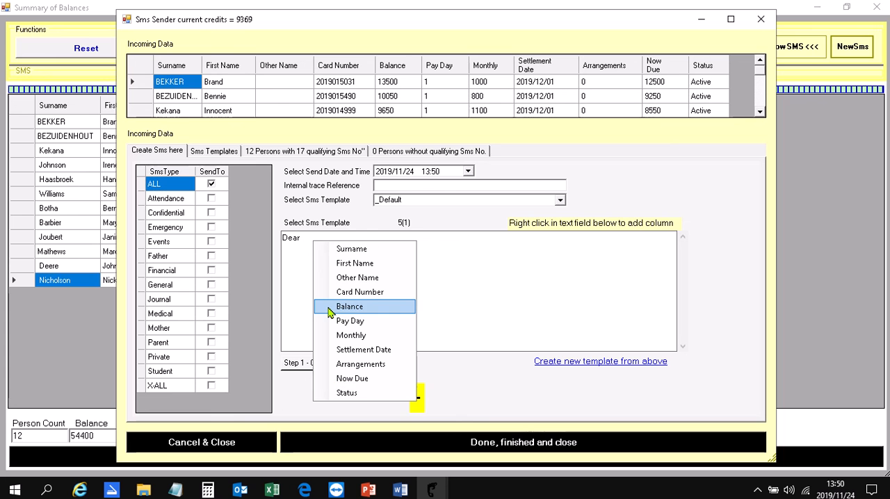
left_click(328, 264)
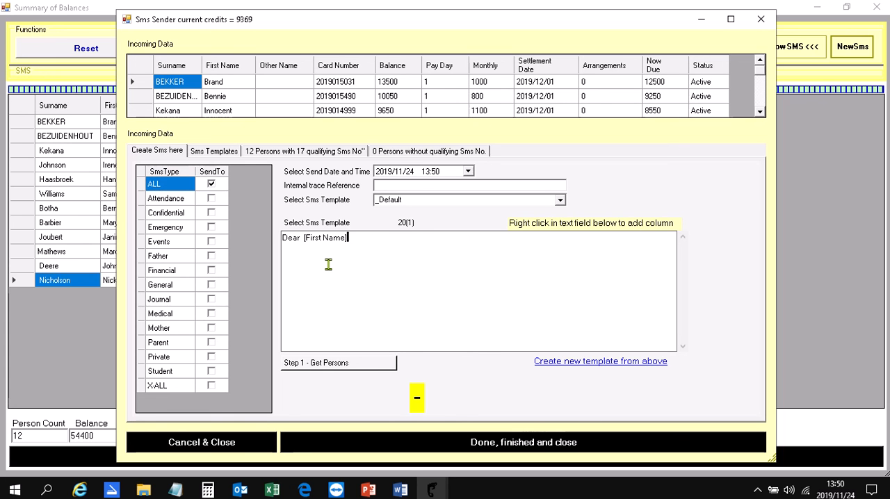
right_click(375, 239)
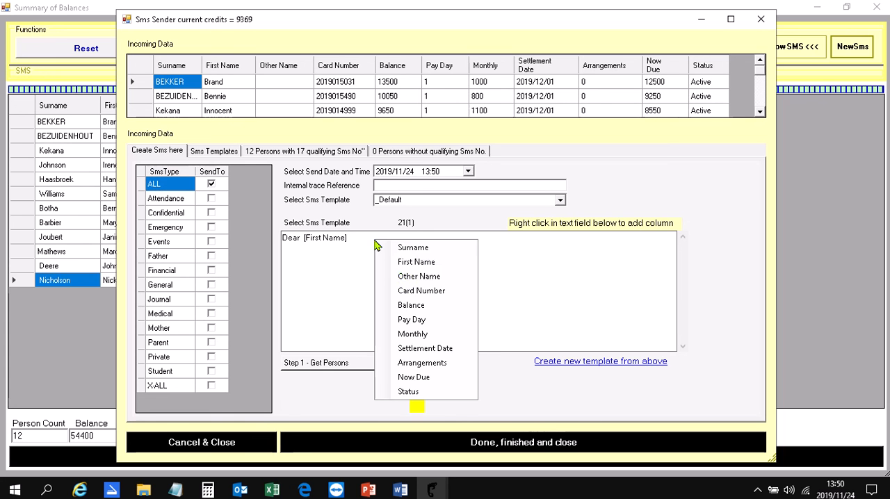
left_click(398, 246)
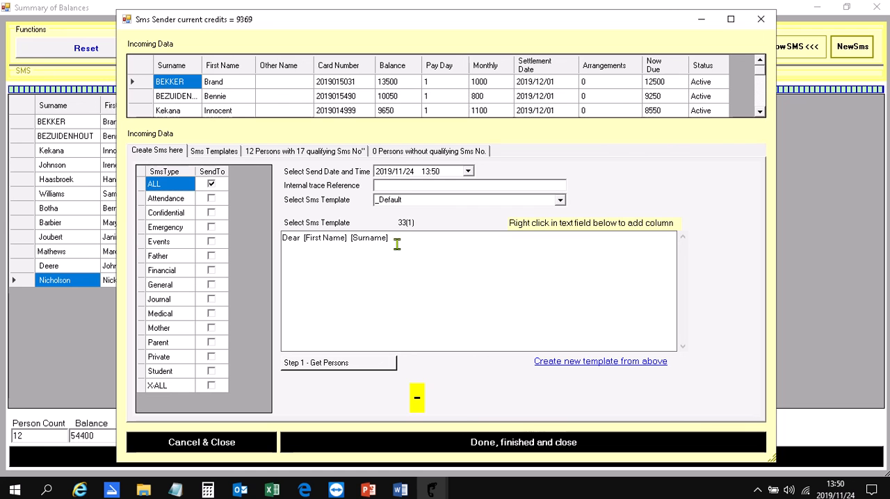
Continue the SMS text with "please pay" followed by the Now Due column placeholder.
type("please pay")
right_click(451, 247)
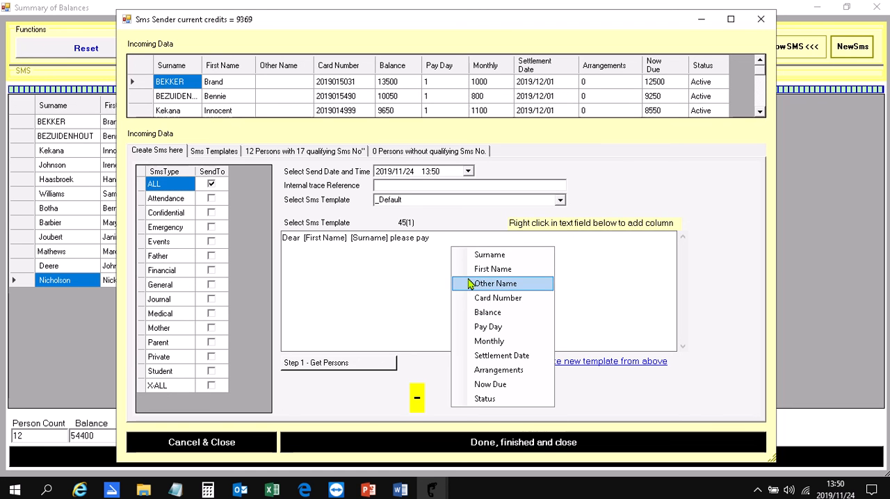
left_click(465, 384)
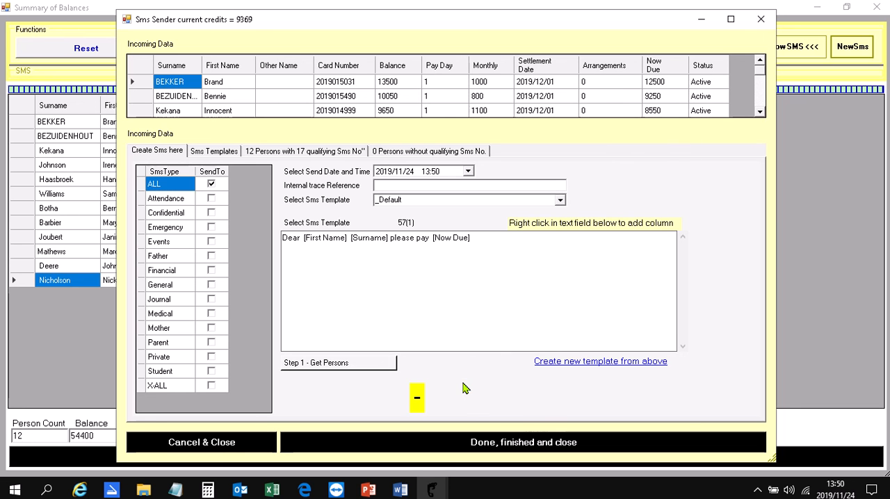
Finish the SMS text with "and your balance for the year is", the Balance column placeholder and a full stop.
type("befo")
key("BackSpace")
key("BackSpace")
key("BackSpace")
key("BackSpace")
type("and your balance for the year is")
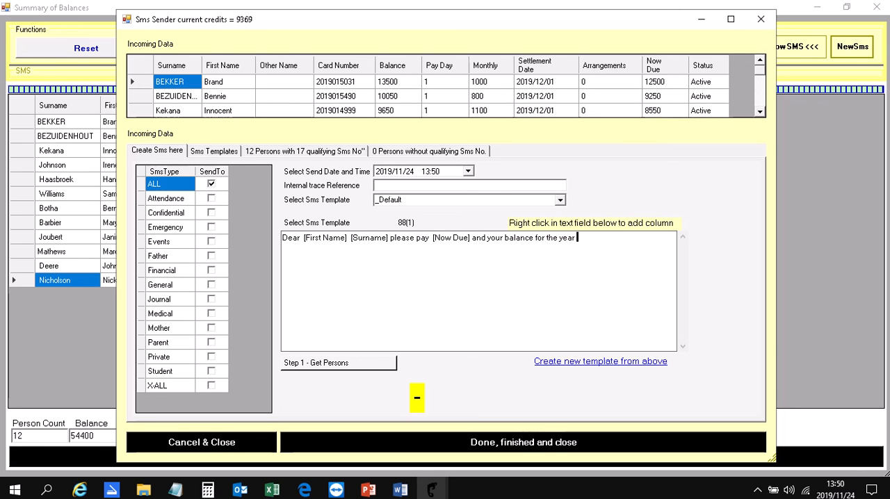
right_click(590, 261)
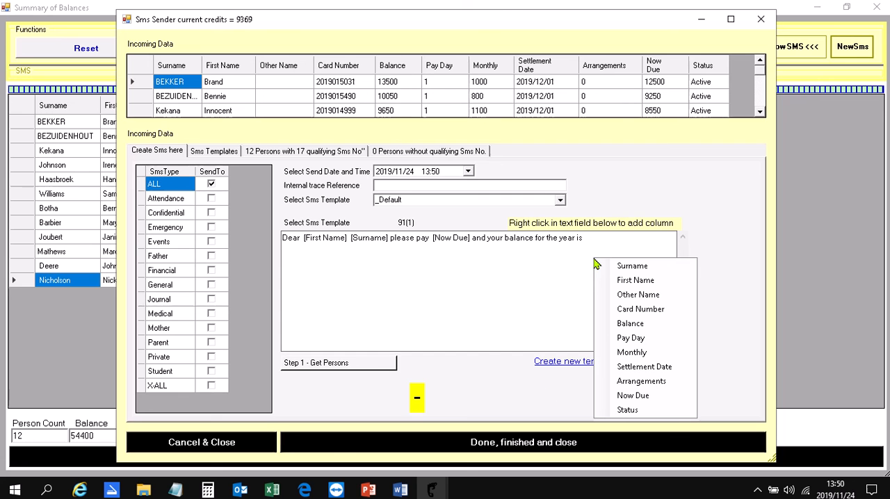
left_click(659, 324)
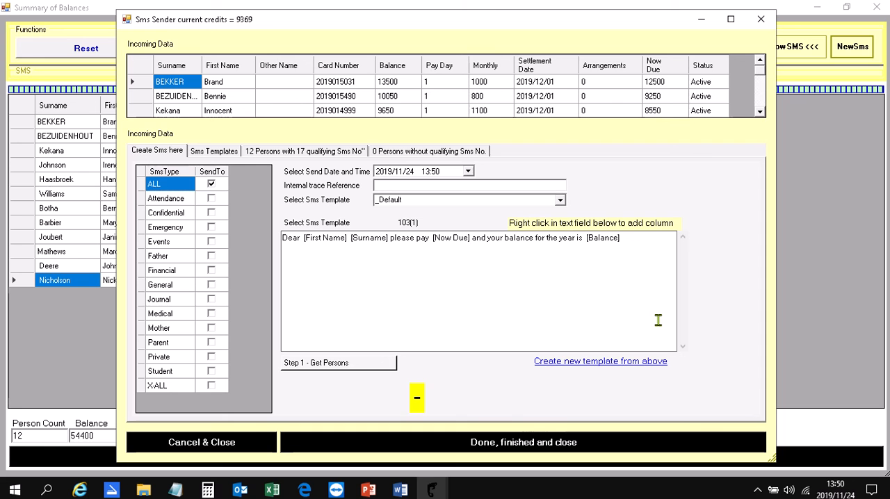
type(".")
Get the recipients, process and send the SMS messages, and close the SMS sender and the summary of balances.
left_click(373, 368)
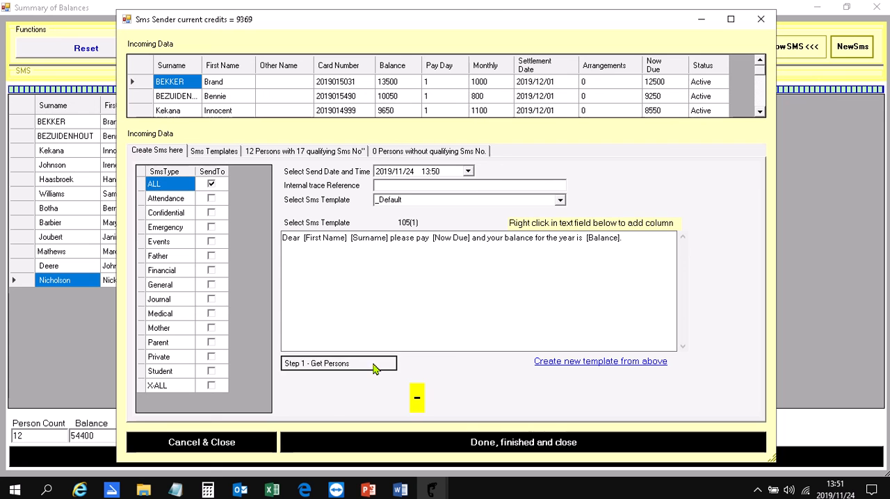
left_click(362, 390)
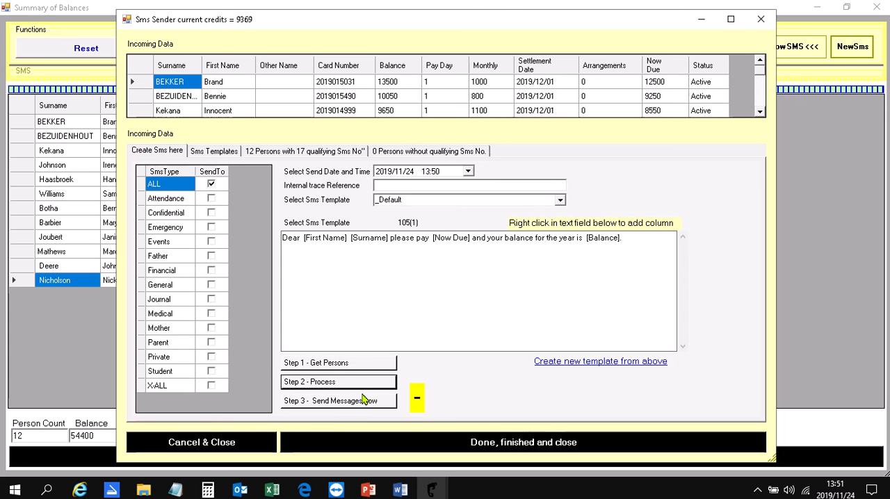
left_click(386, 402)
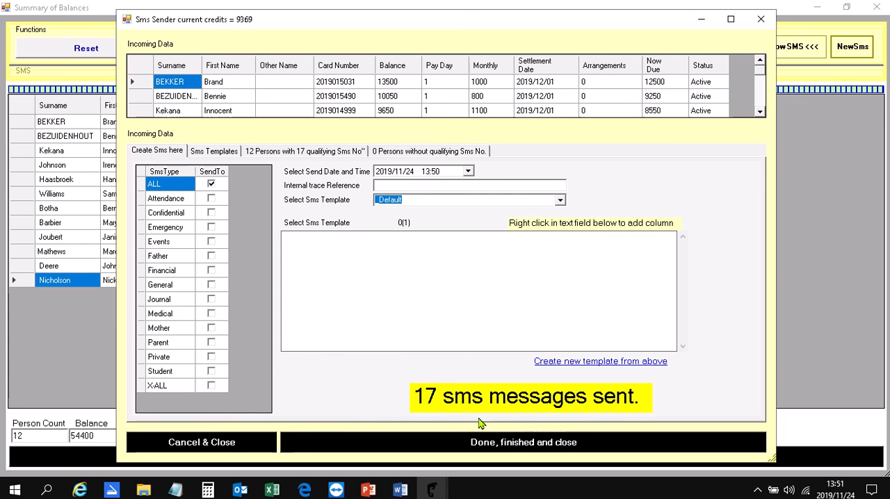
left_click(443, 442)
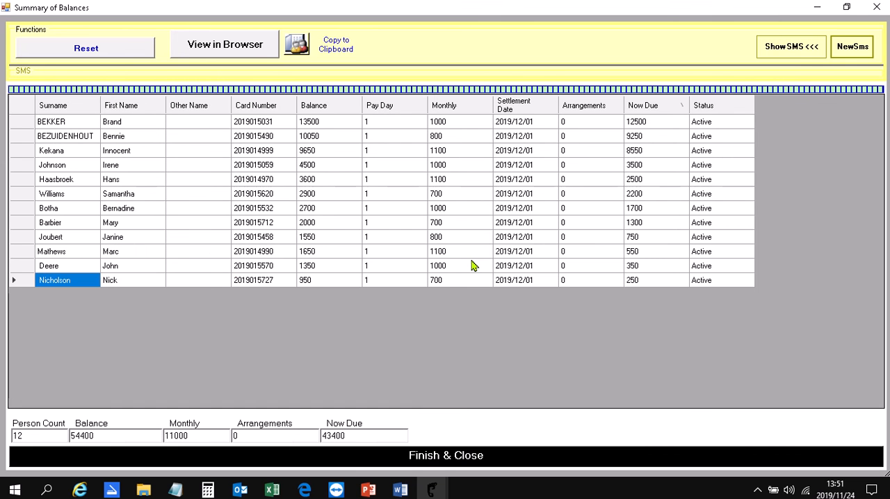
left_click(420, 458)
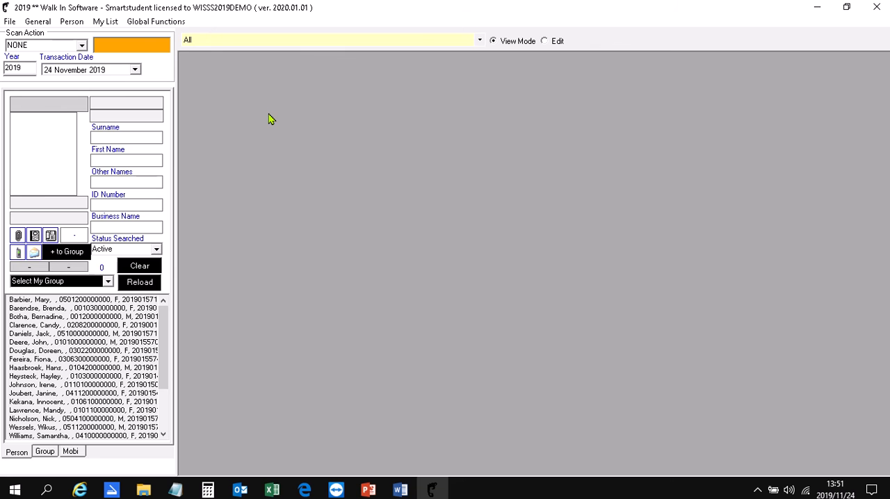
Open the transactions Cash Up and filter it to the RECEIPTS-CASH transaction type.
left_click(39, 25)
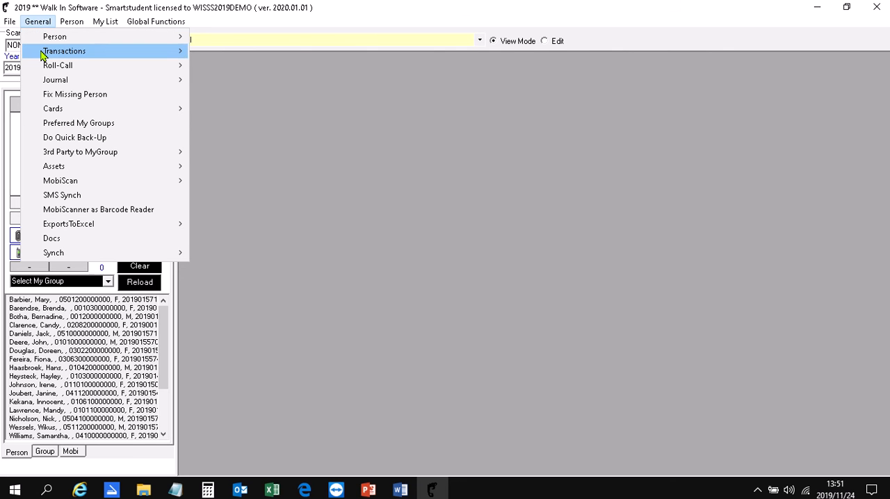
mouse_move(63, 53)
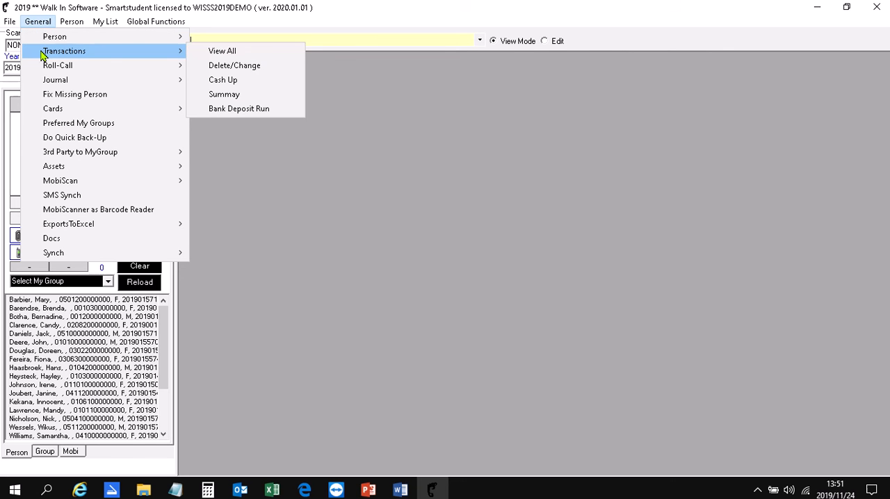
left_click(264, 84)
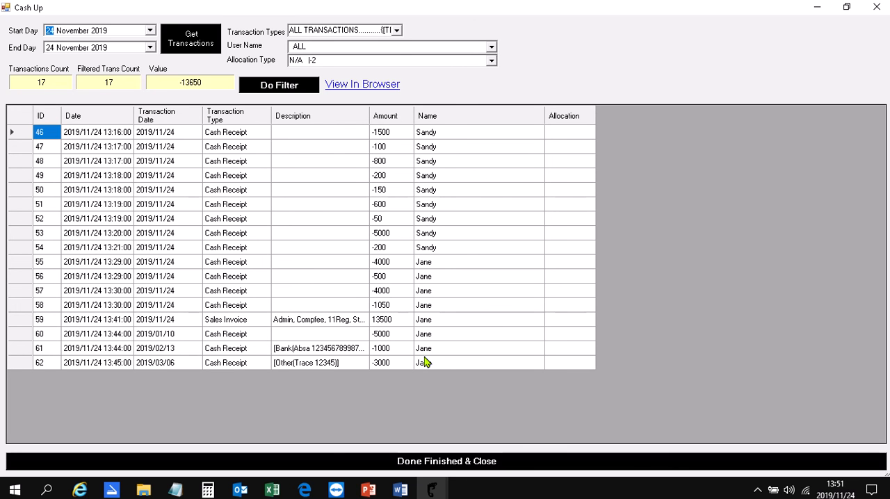
left_click(397, 31)
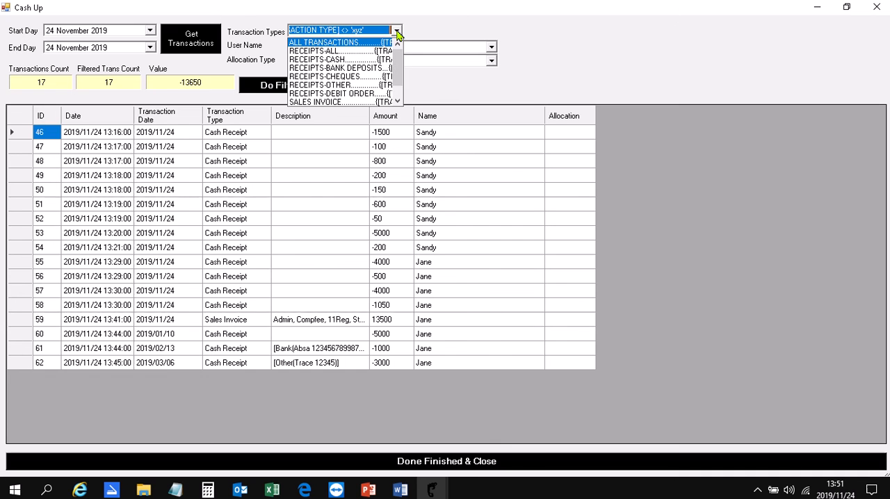
left_click(361, 60)
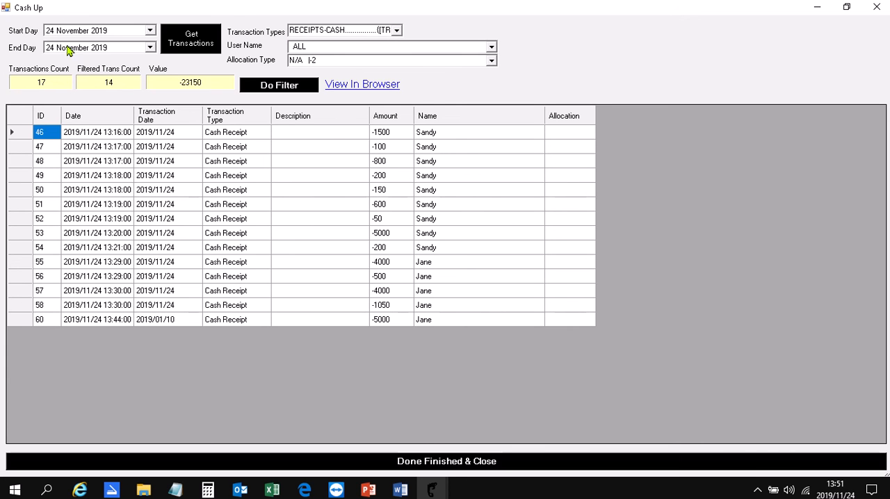
Filter the cash receipts to the first individual user in the user name list.
left_click(492, 48)
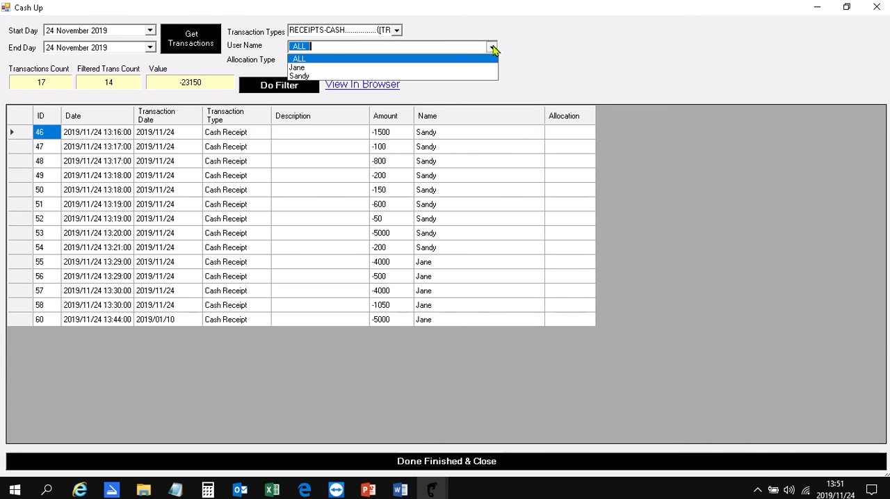
left_click(443, 68)
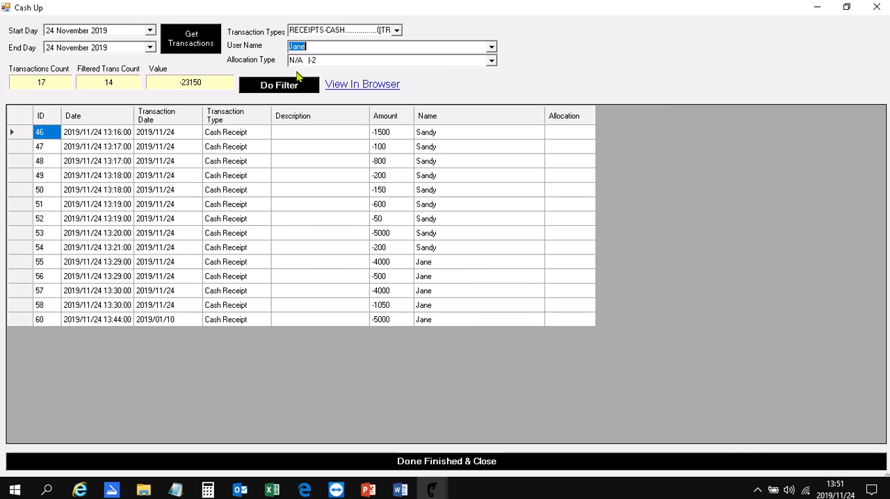
left_click(280, 86)
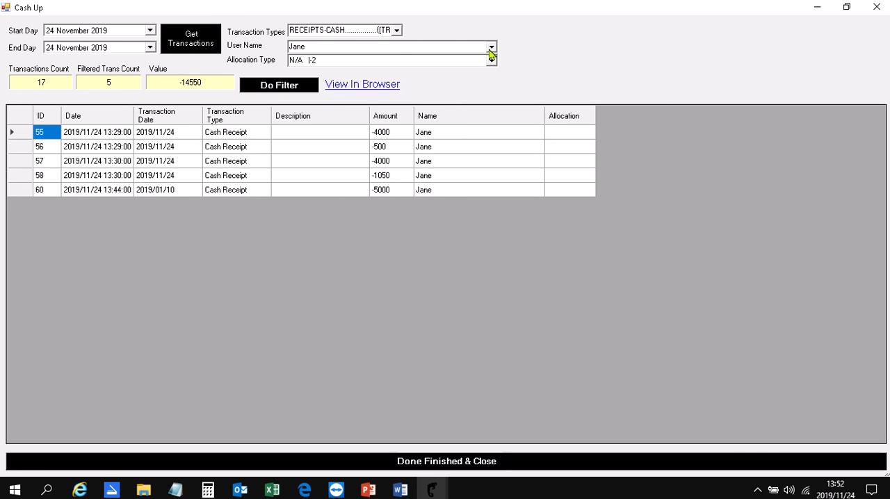
Switch the cash receipts filter to the second individual user in the user name list.
left_click(491, 49)
left_click(437, 78)
left_click(281, 85)
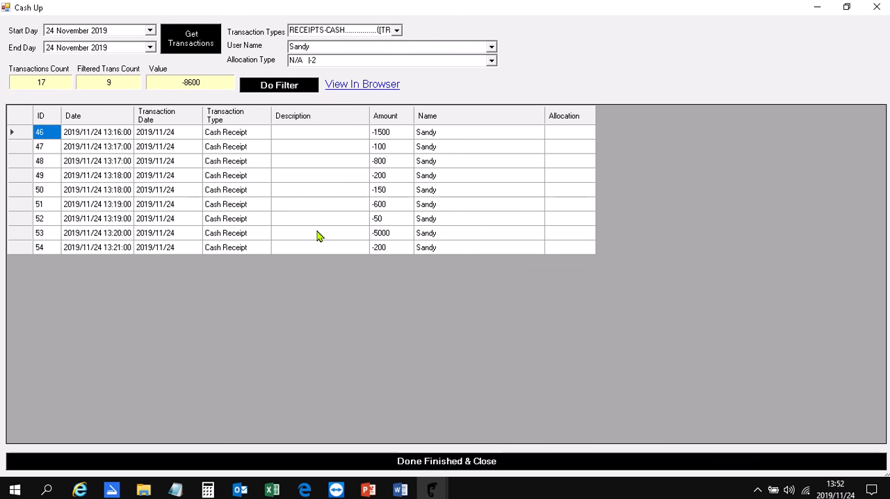
Filter the Cash Up to the RECEIPTS-BANK DEPOSITS transaction type for the other individual user in the user name list.
left_click(396, 31)
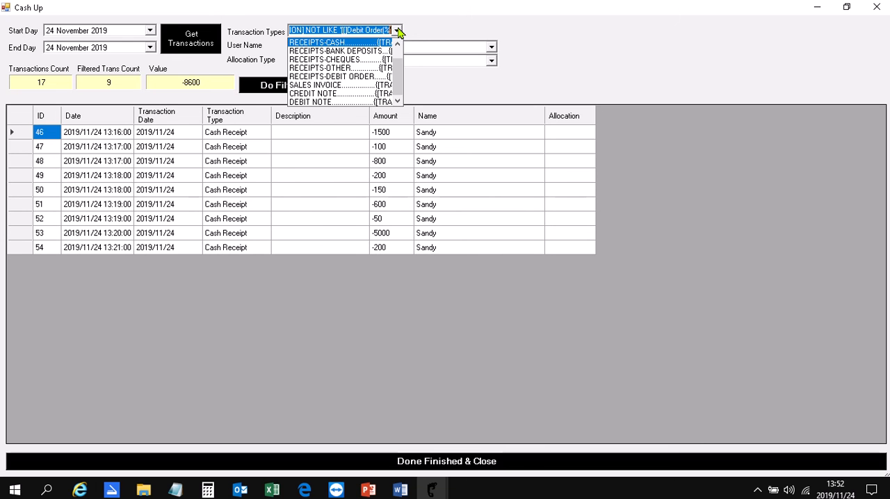
left_click(368, 52)
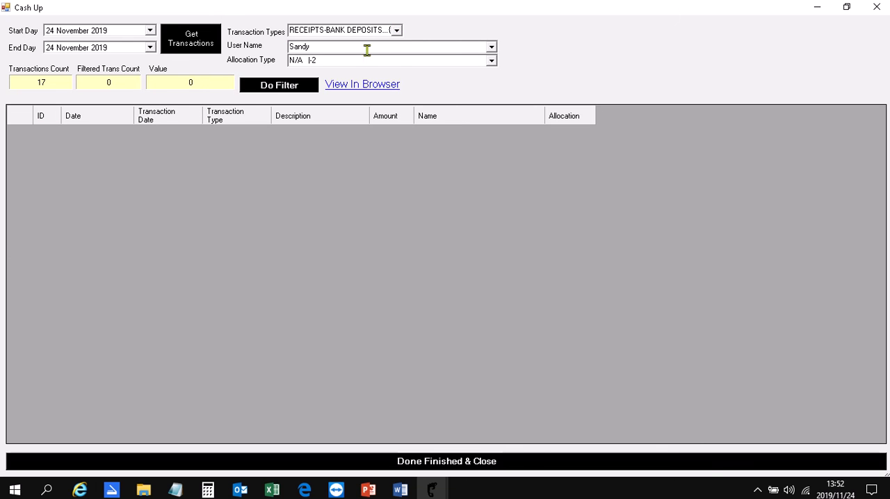
left_click(492, 47)
left_click(461, 68)
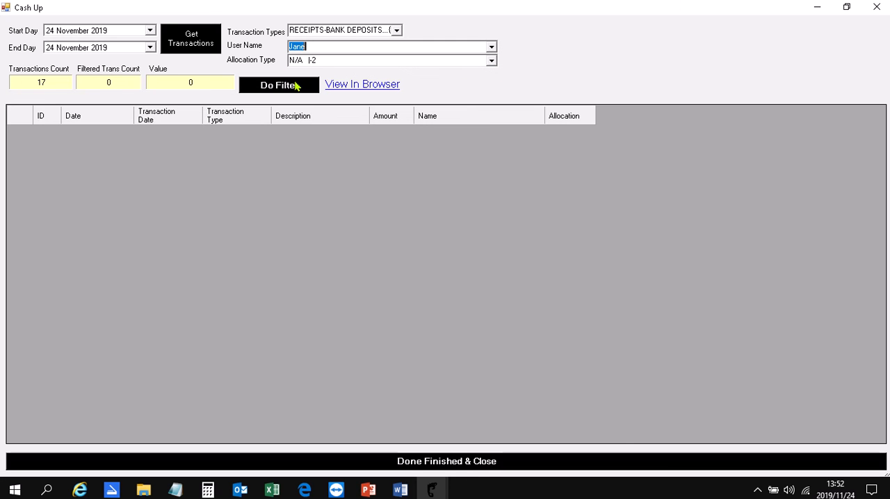
left_click(295, 85)
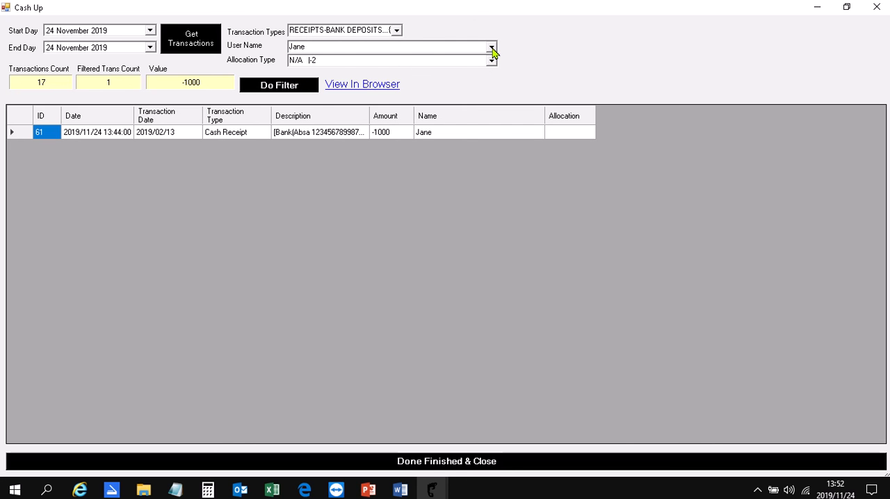
Switch the Cash Up filter to the RECEIPTS-OTHER transaction type for the same user, and finish and close the Cash Up.
left_click(396, 30)
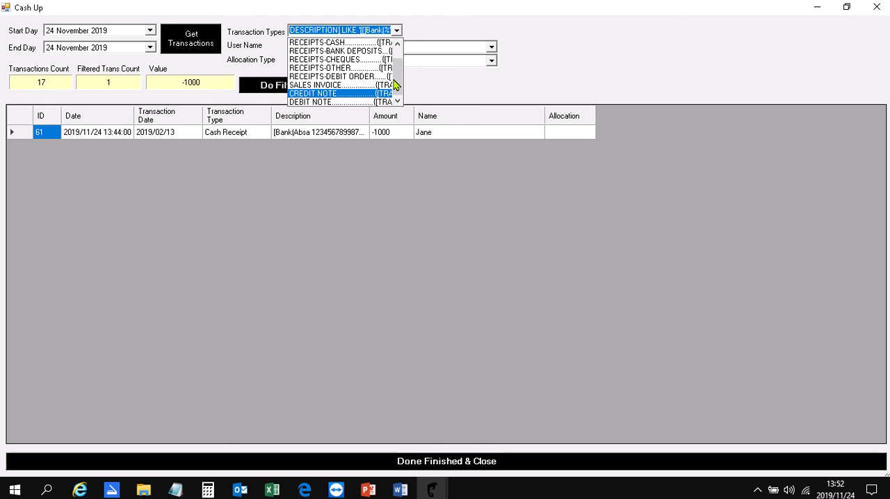
left_click(362, 68)
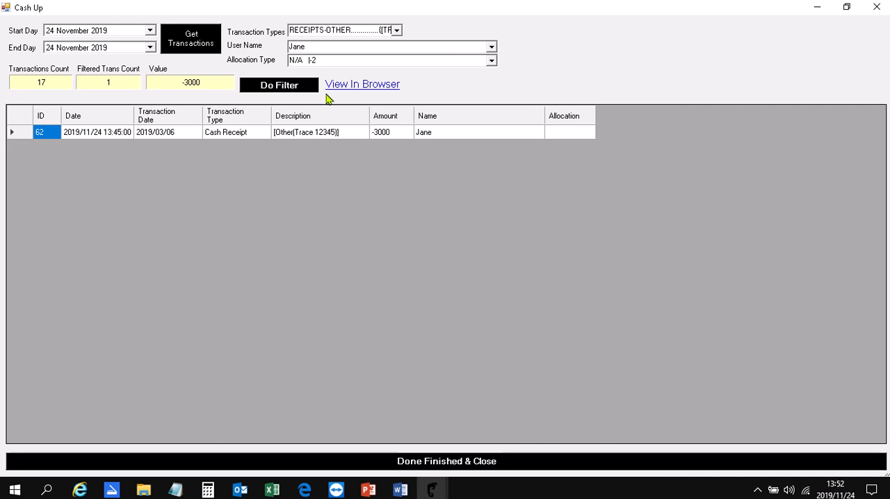
left_click(328, 468)
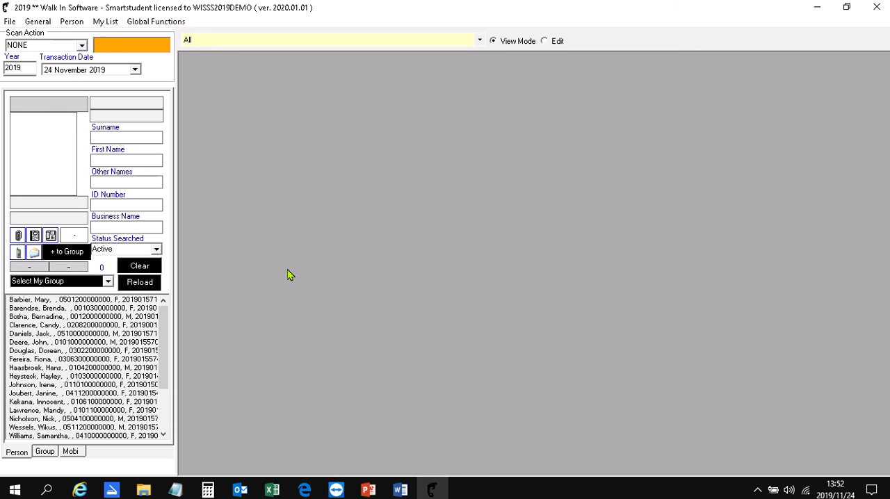